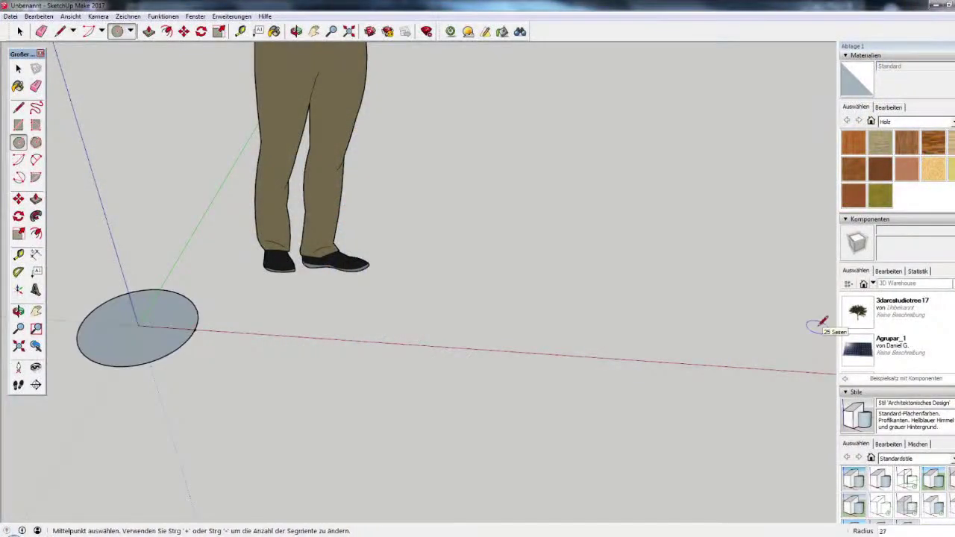
# Draw a second circle, centre and radius set by two clicks, floating above the first disc.
pyautogui.moveTo(819, 325); pyautogui.dragTo(309, 217, button='middle')
pyautogui.press('t')
pyautogui.scroll(3, 146, 277)
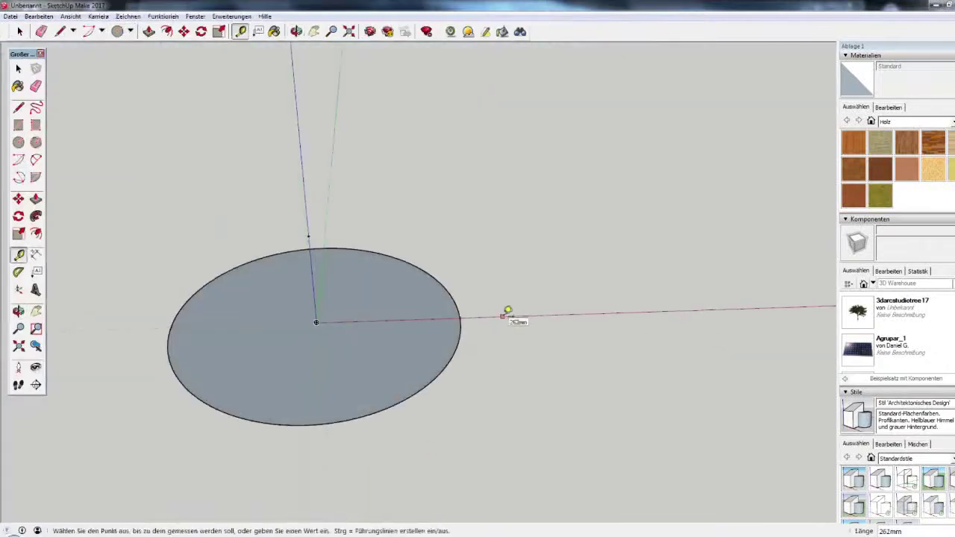
pyautogui.moveTo(508, 313); pyautogui.dragTo(488, 264, button='middle')
pyautogui.press('c')
pyautogui.moveTo(473, 309); pyautogui.dragTo(636, 335, button='middle')
pyautogui.click(309, 217)
pyautogui.click(424, 203)
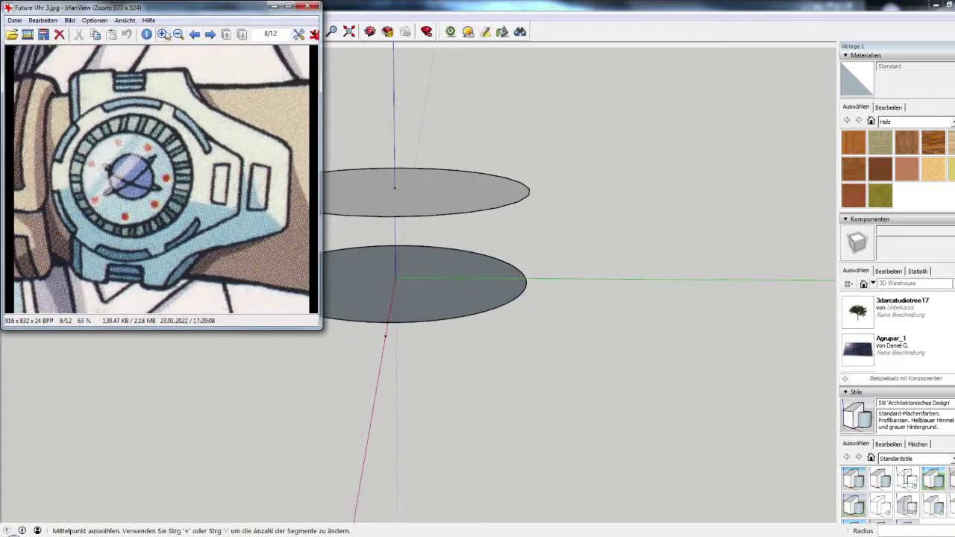
pyautogui.click(117, 530)
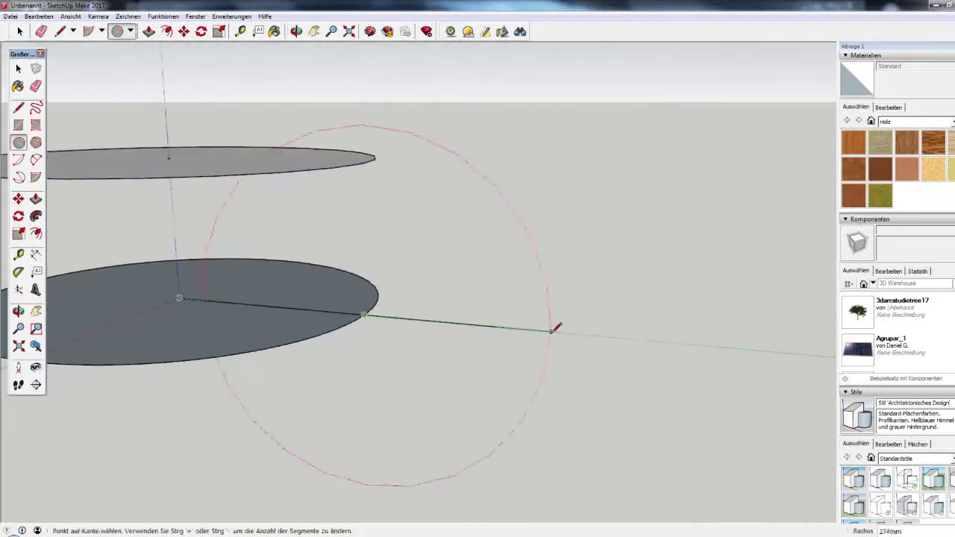
# Complete the upright profile circle as a face.
pyautogui.click(553, 329)
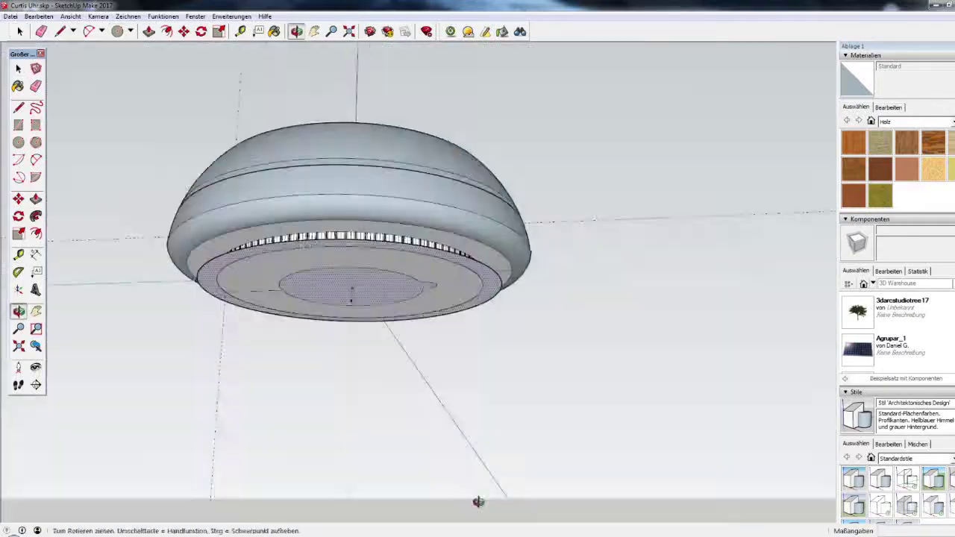
# From a low view, swing a radial guide line from the dial centre to 23.5 degrees.
pyautogui.moveTo(480, 497); pyautogui.dragTo(465, 194, button='middle')
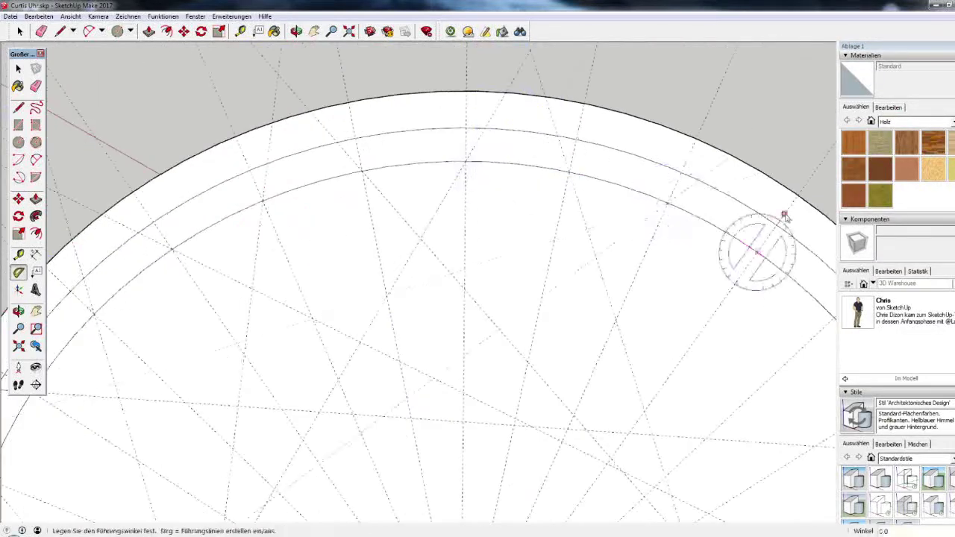
pyautogui.keyDown('shift'); pyautogui.moveTo(786, 216); pyautogui.dragTo(631, 134, button='middle'); pyautogui.keyUp('shift')
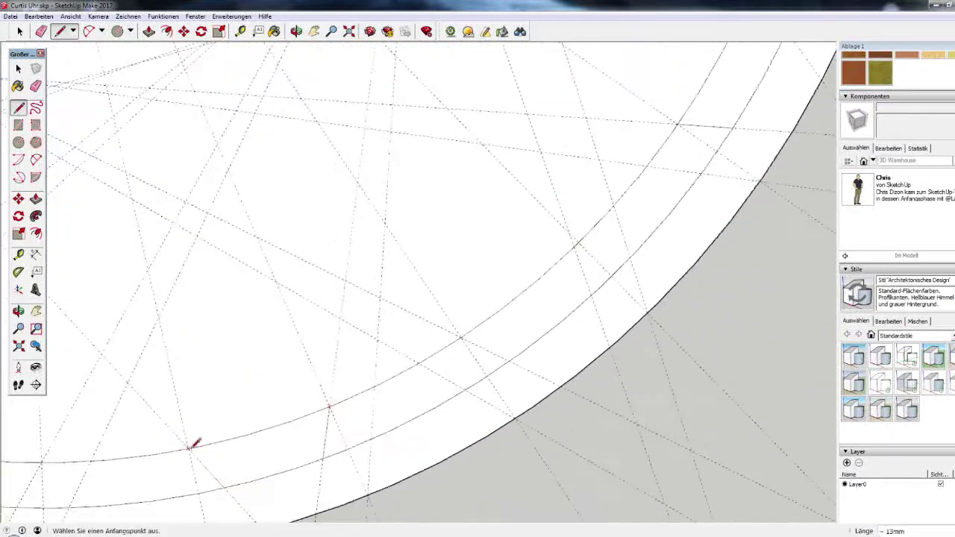
# Erase stray edges around the notched bezel ring, checking it from several angles.
pyautogui.scroll(-3, 337, 441)
pyautogui.scroll(-5, 183, 211)
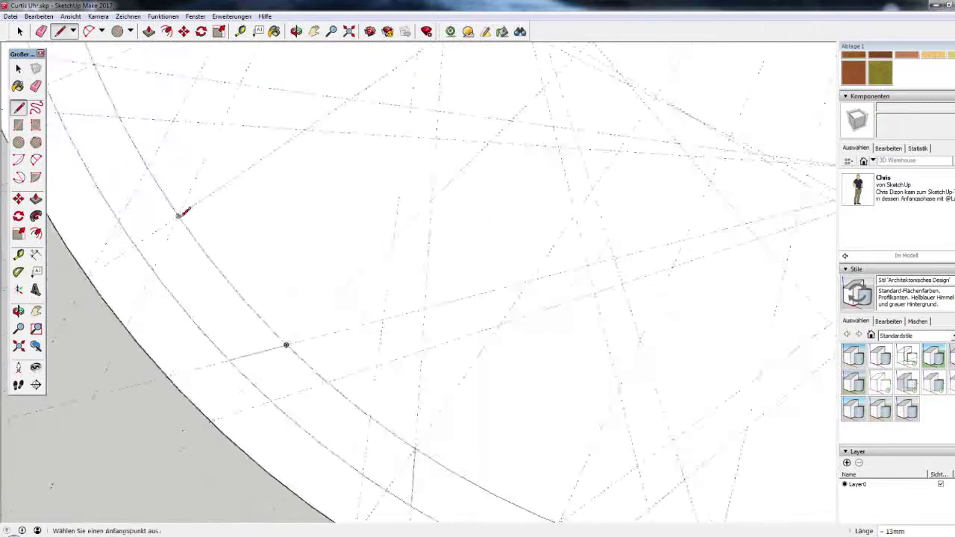
pyautogui.scroll(-3, 200, 266)
pyautogui.press('e')
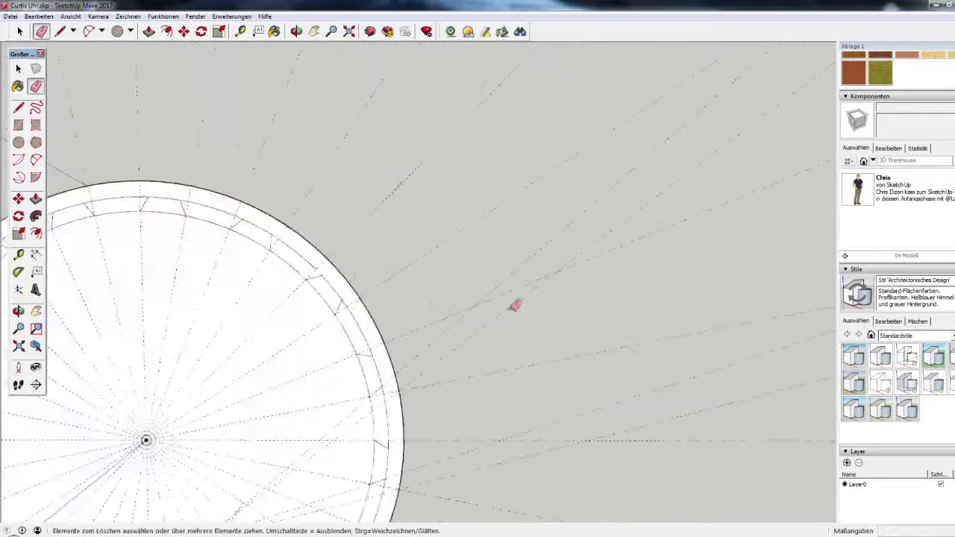
pyautogui.scroll(-3, 571, 88)
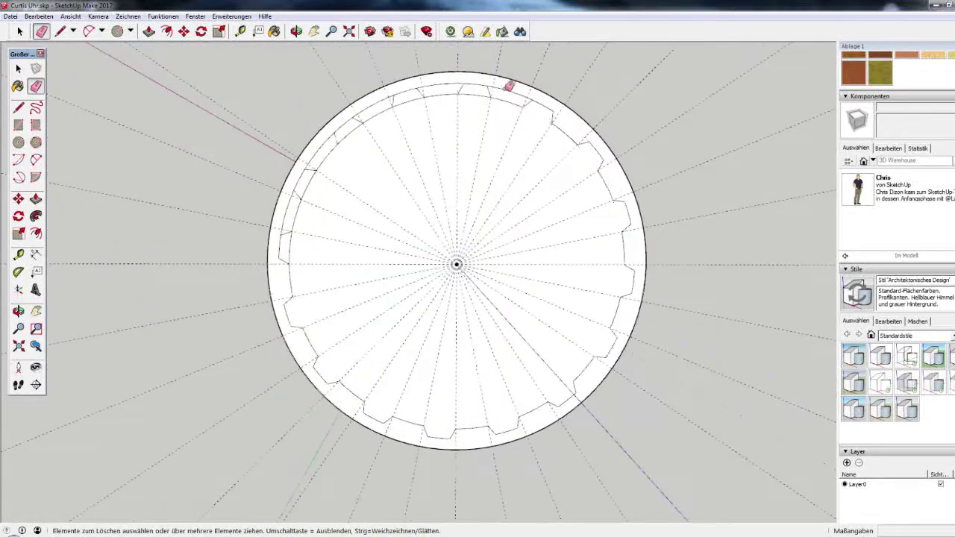
pyautogui.moveTo(597, 407)
pyautogui.mouseDown(button='middle')
pyautogui.moveTo(548, 296)
pyautogui.moveTo(432, 285)
pyautogui.mouseUp(button='middle')
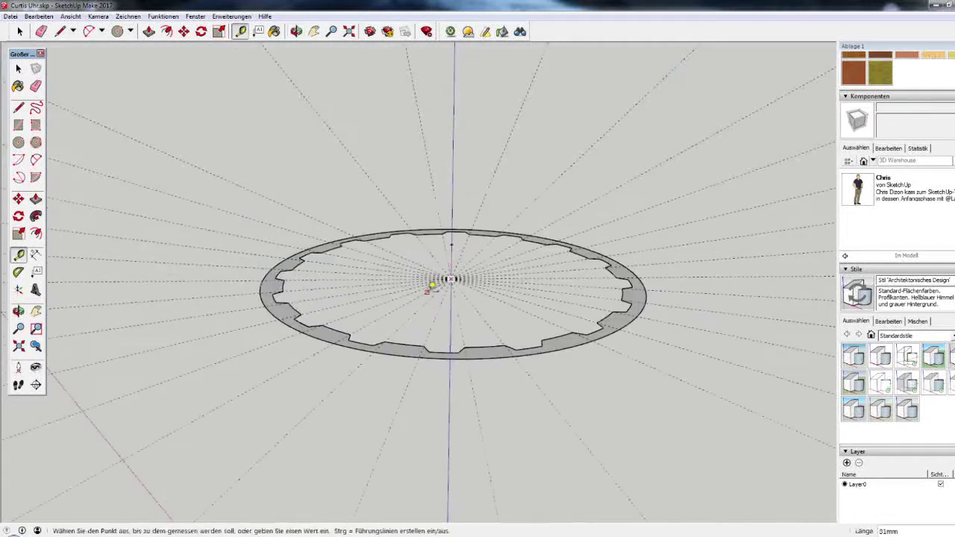
pyautogui.moveTo(727, 253); pyautogui.dragTo(678, 422, button='middle')
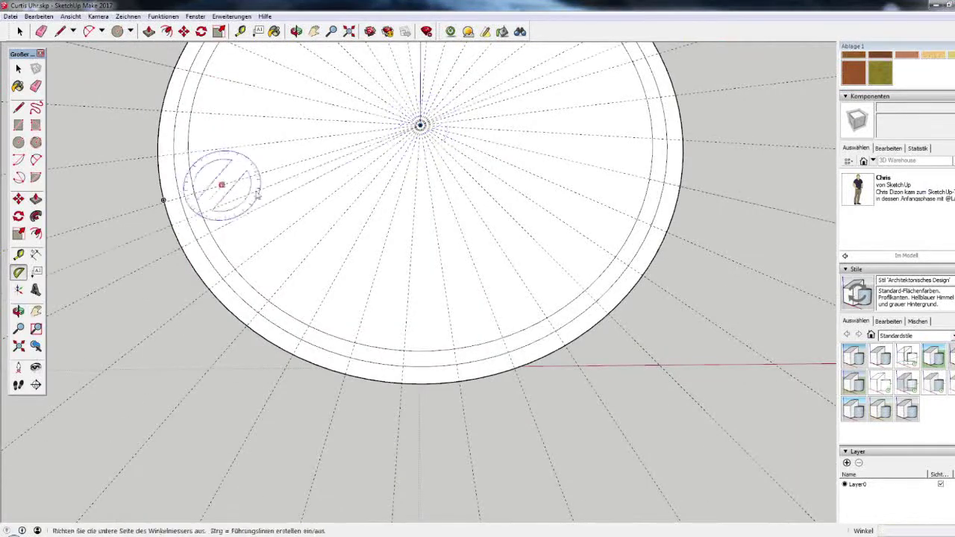
pyautogui.moveTo(166, 140); pyautogui.dragTo(373, 117, button='middle')
pyautogui.scroll(2, 386, 269)
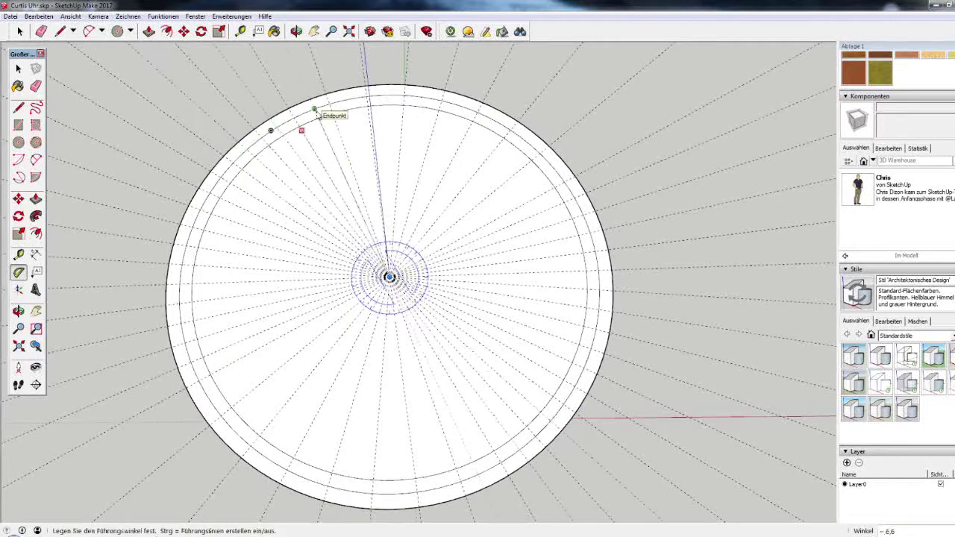
pyautogui.moveTo(553, 114)
pyautogui.mouseDown(button='middle')
pyautogui.moveTo(277, 100)
pyautogui.moveTo(324, 332)
pyautogui.mouseUp(button='middle')
pyautogui.press('space')
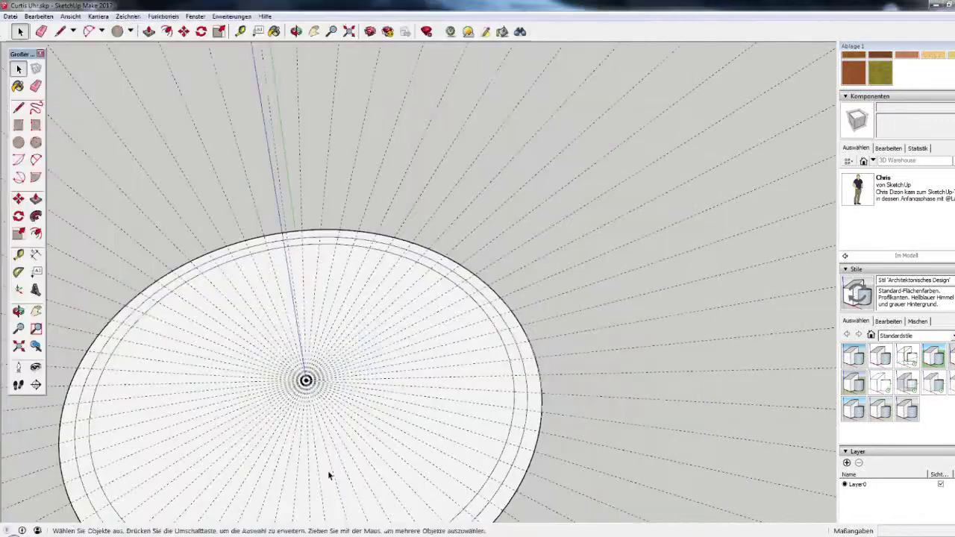
# Place additional angled Protractor guides from pivot points along the ring's outer edge.
pyautogui.press('t')
pyautogui.scroll(3, 63, 351)
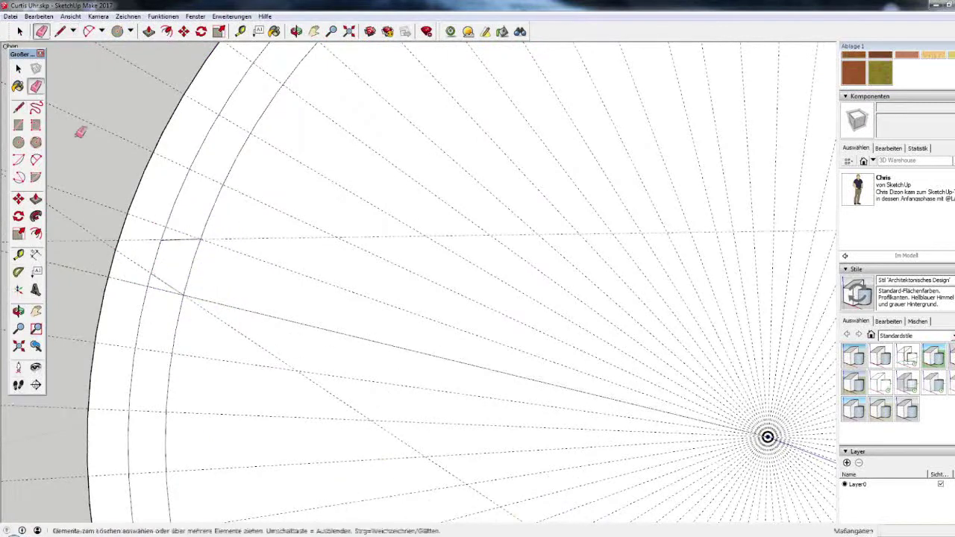
pyautogui.press('e')
pyautogui.keyDown('shift'); pyautogui.moveTo(767, 437); pyautogui.dragTo(751, 461, button='middle'); pyautogui.keyUp('shift')
pyautogui.press('q')
pyautogui.moveTo(355, 200); pyautogui.dragTo(318, 150, button='middle')
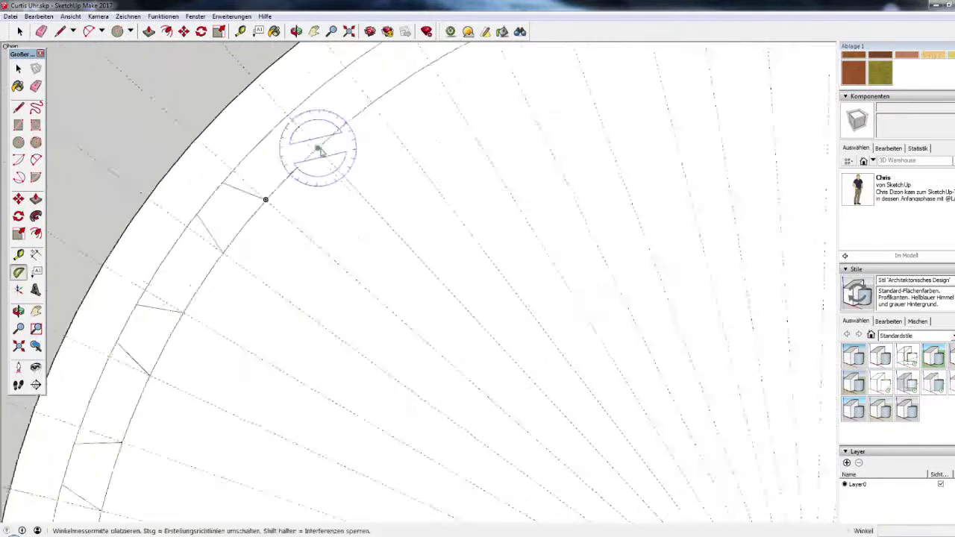
pyautogui.click(371, 101)
pyautogui.scroll(-5, 390, 88)
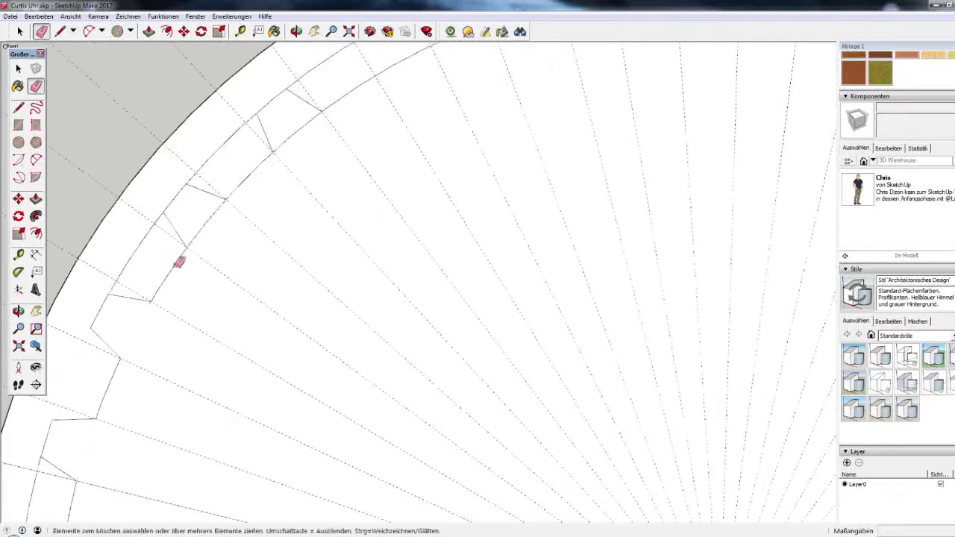
pyautogui.press('q')
pyautogui.scroll(3, 275, 218)
pyautogui.click(543, 155)
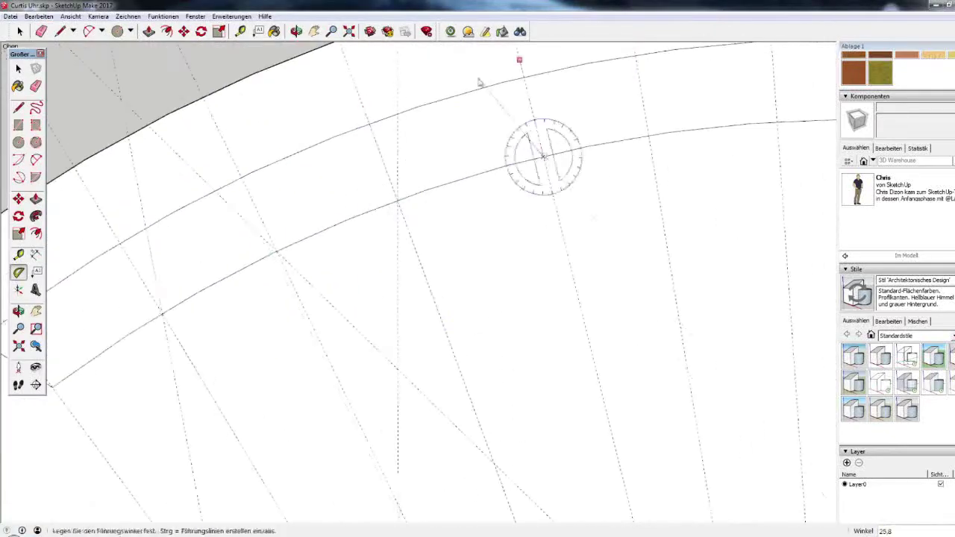
pyautogui.scroll(-5, 494, 82)
pyautogui.scroll(4, 448, 256)
pyautogui.press('q')
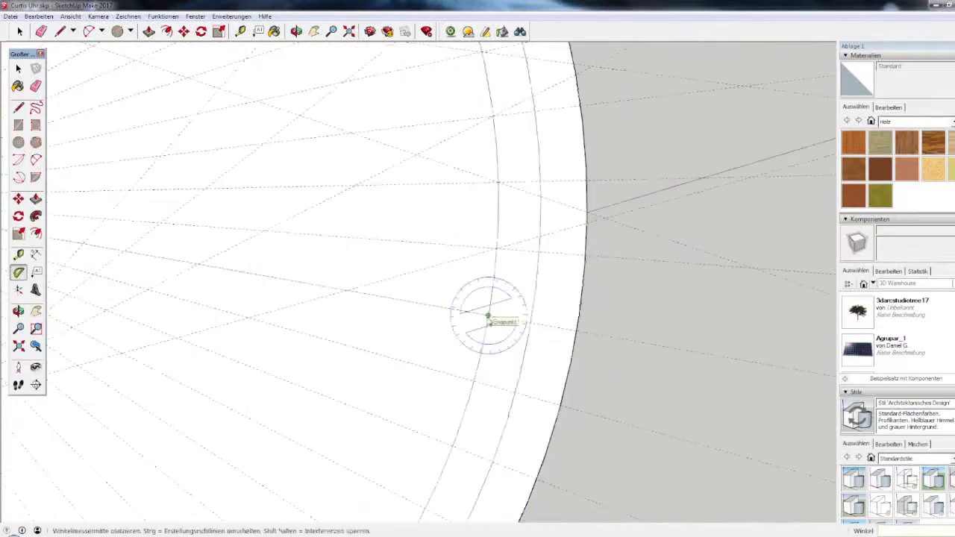
# Start a tooth edge on the ring and erase the stray edges nearby.
pyautogui.scroll(-2, 234, 299)
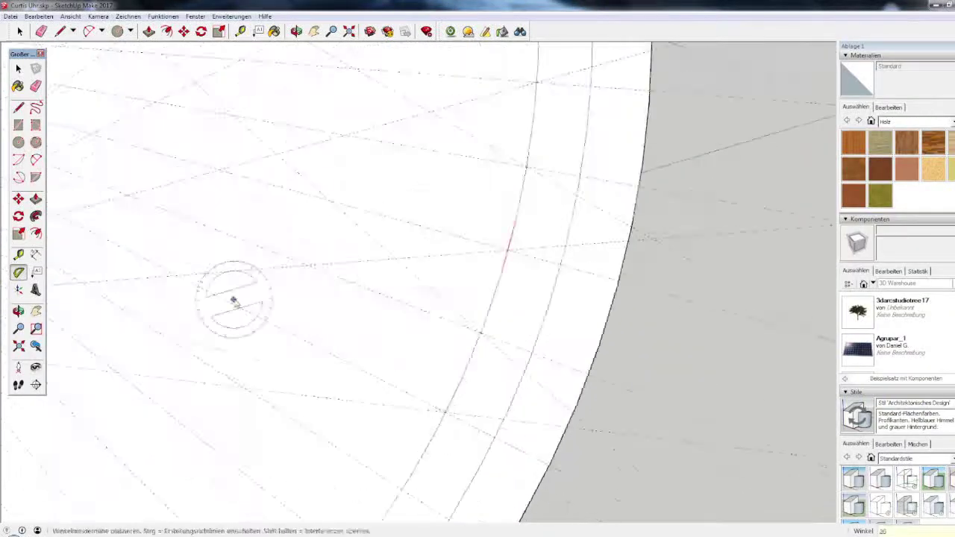
pyautogui.press('l')
pyautogui.scroll(2, 512, 348)
pyautogui.click(479, 446)
pyautogui.scroll(1, 541, 403)
pyautogui.press('e')
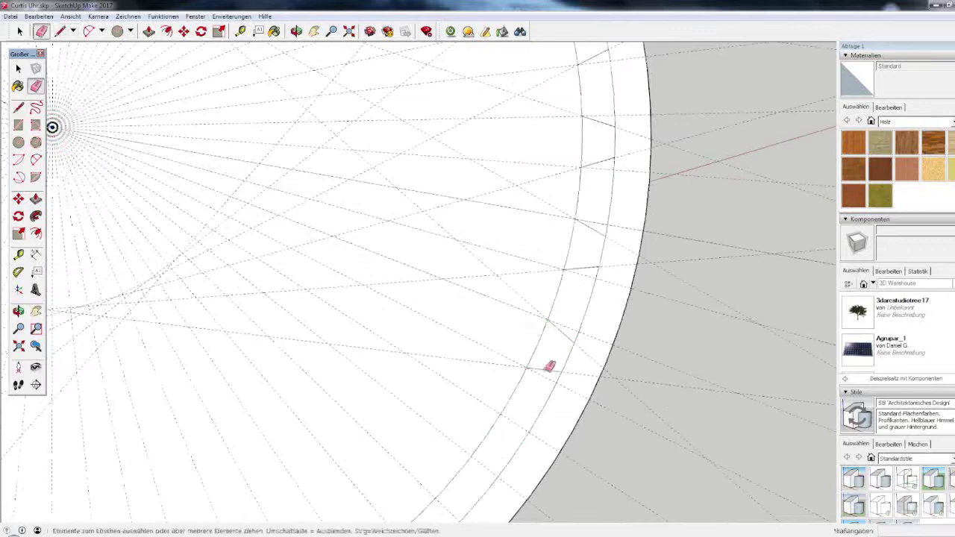
pyautogui.scroll(-2, 591, 301)
pyautogui.scroll(-2, 591, 418)
pyautogui.scroll(3, 672, 216)
# Alternate guide lines and straight edges to mark further notch outlines around the ring.
pyautogui.press('t')
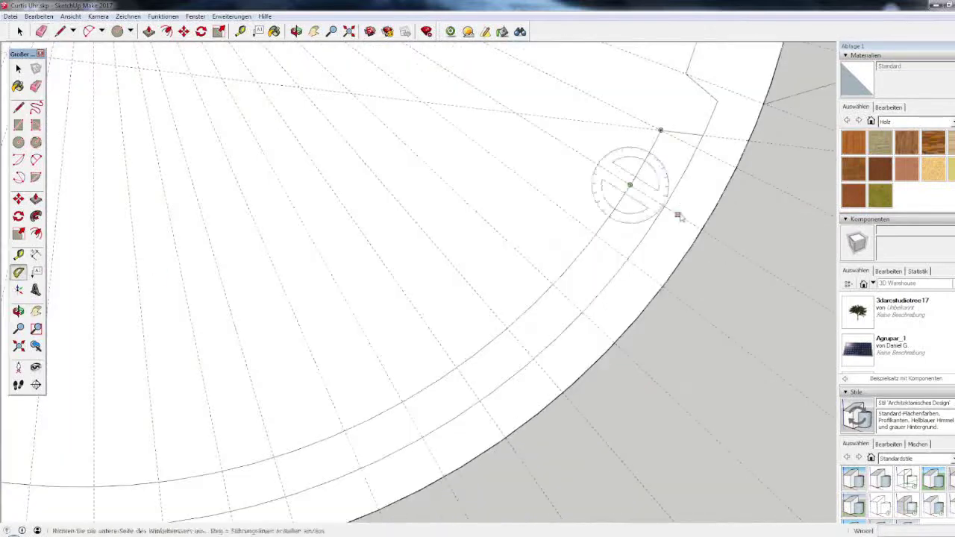
pyautogui.scroll(1, 526, 324)
pyautogui.scroll(-2, 527, 325)
pyautogui.scroll(1, 480, 359)
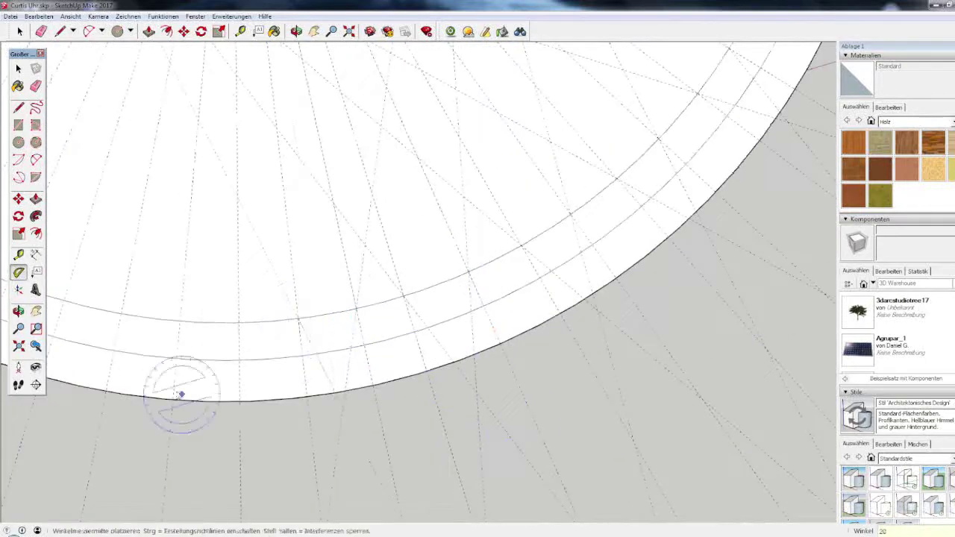
pyautogui.scroll(-2, 181, 394)
pyautogui.scroll(2, 369, 335)
pyautogui.scroll(-2, 209, 177)
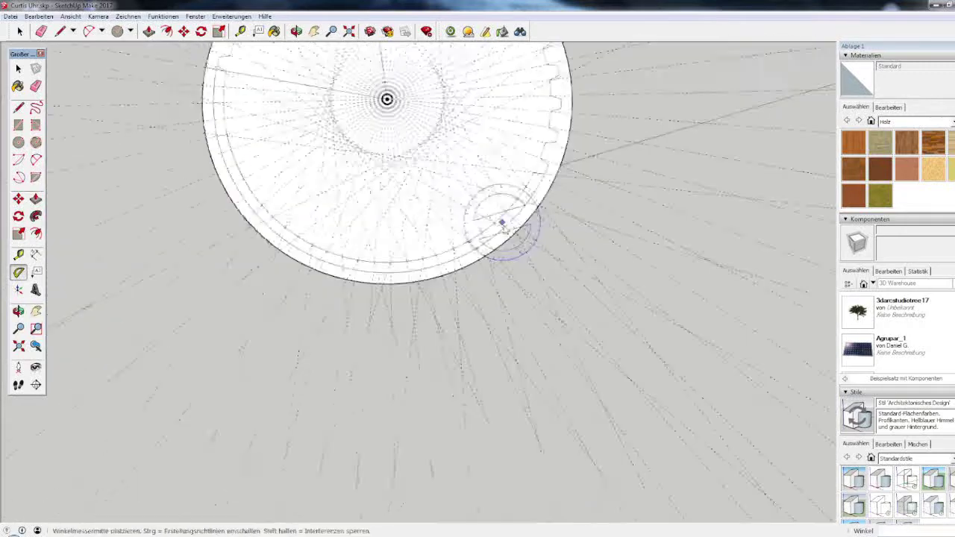
pyautogui.scroll(2, 501, 223)
pyautogui.press('l')
pyautogui.scroll(1, 544, 196)
pyautogui.scroll(-1, 367, 144)
pyautogui.scroll(1, 368, 144)
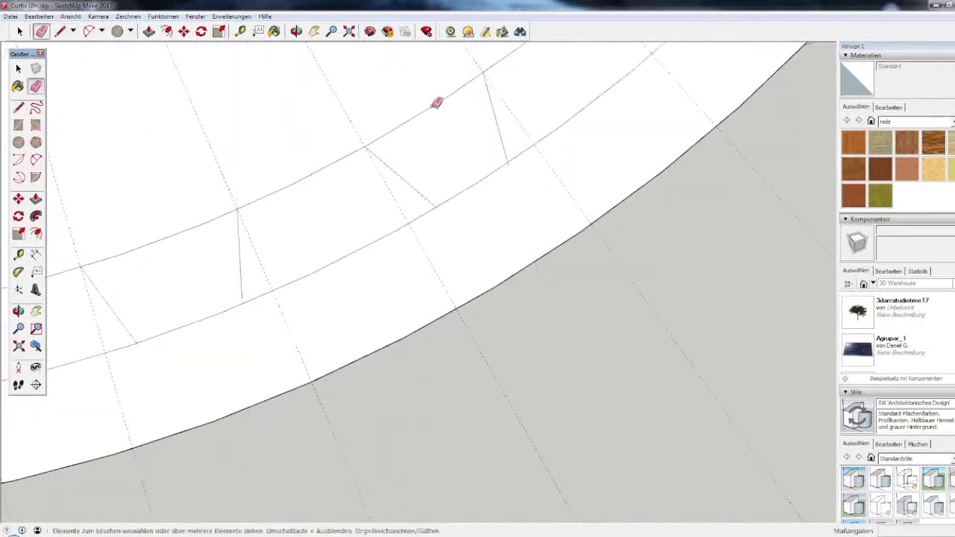
pyautogui.scroll(1, 520, 196)
pyautogui.press('l')
pyautogui.scroll(-2, 389, 256)
pyautogui.scroll(-1, 121, 210)
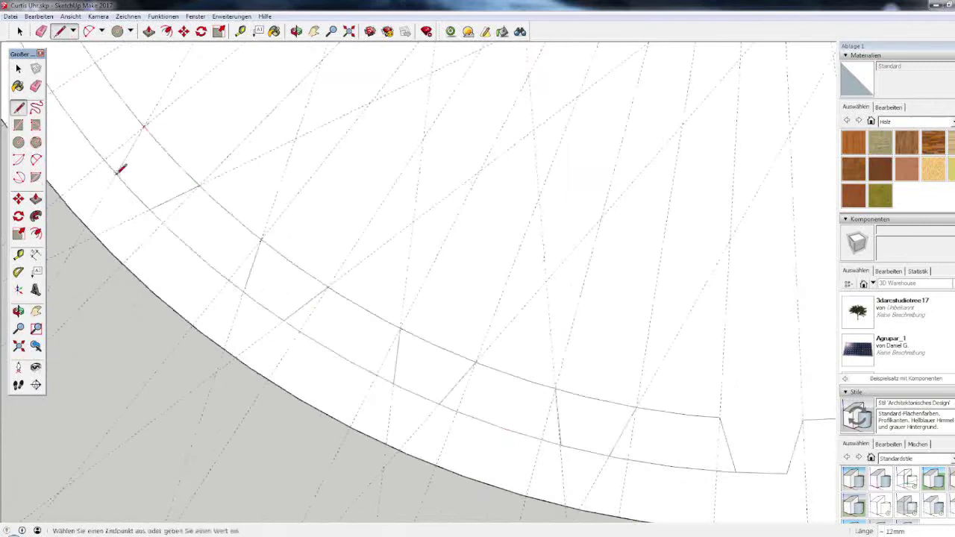
pyautogui.scroll(-1, 288, 384)
# Finish the remaining notch guides and edges, then raise the notch faces 20 mm.
pyautogui.press('t')
pyautogui.scroll(3, 597, 290)
pyautogui.scroll(1, 489, 244)
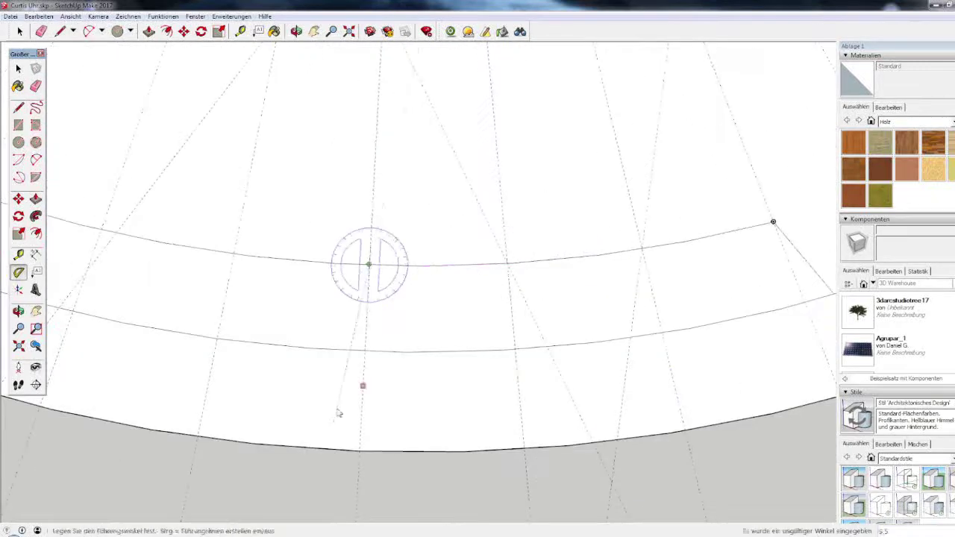
pyautogui.scroll(-2, 619, 252)
pyautogui.press('l')
pyautogui.scroll(2, 575, 391)
pyautogui.scroll(1, 252, 286)
pyautogui.scroll(-2, 580, 388)
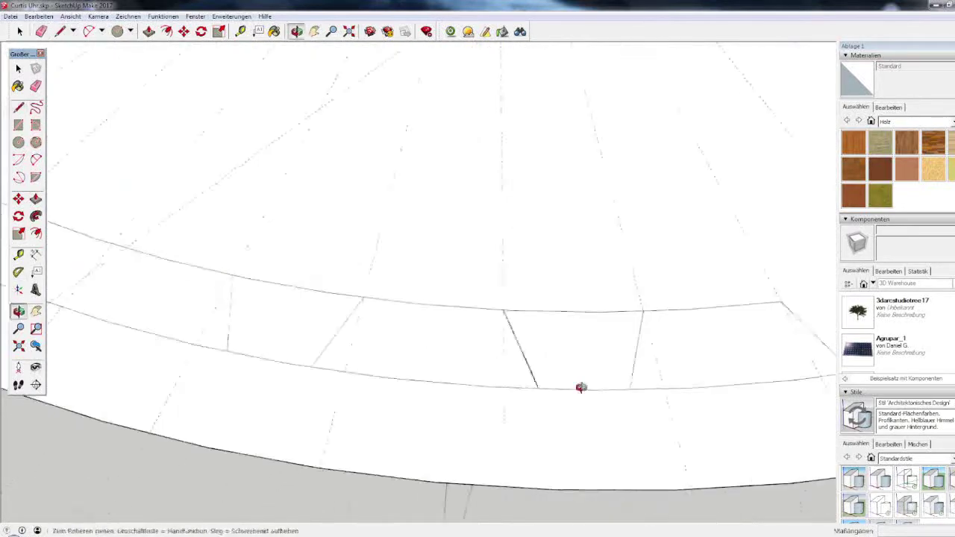
pyautogui.scroll(-1, 478, 448)
pyautogui.press('t')
pyautogui.scroll(2, 499, 398)
pyautogui.scroll(1, 487, 476)
pyautogui.scroll(-1, 256, 288)
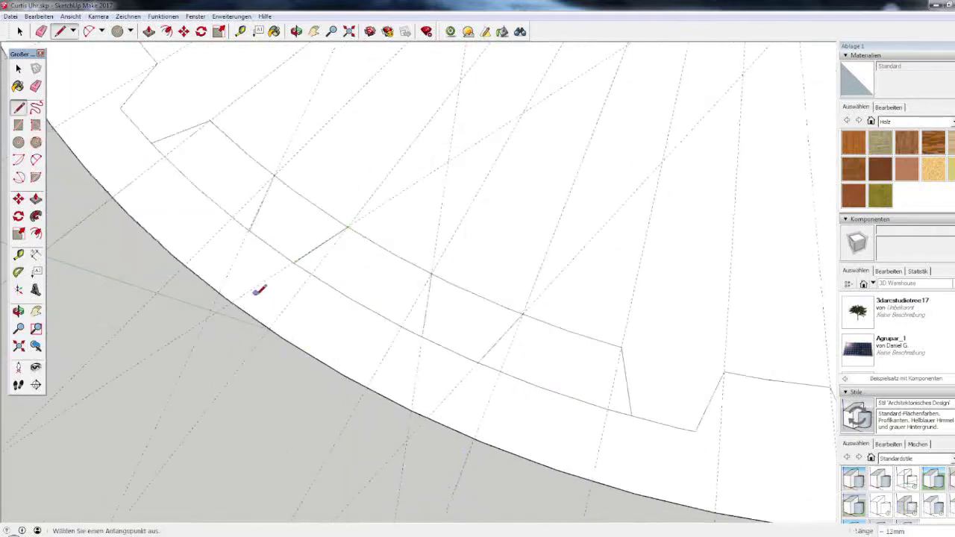
pyautogui.scroll(-2, 218, 391)
pyautogui.scroll(-2, 560, 348)
pyautogui.press('t')
pyautogui.scroll(4, 510, 124)
pyautogui.scroll(-3, 522, 284)
pyautogui.click(38, 16)
# Lay out measured guide lines around the dial centre for the twelve hour-marker circles.
pyautogui.click(45, 172)
pyautogui.scroll(3, 610, 261)
pyautogui.press('c')
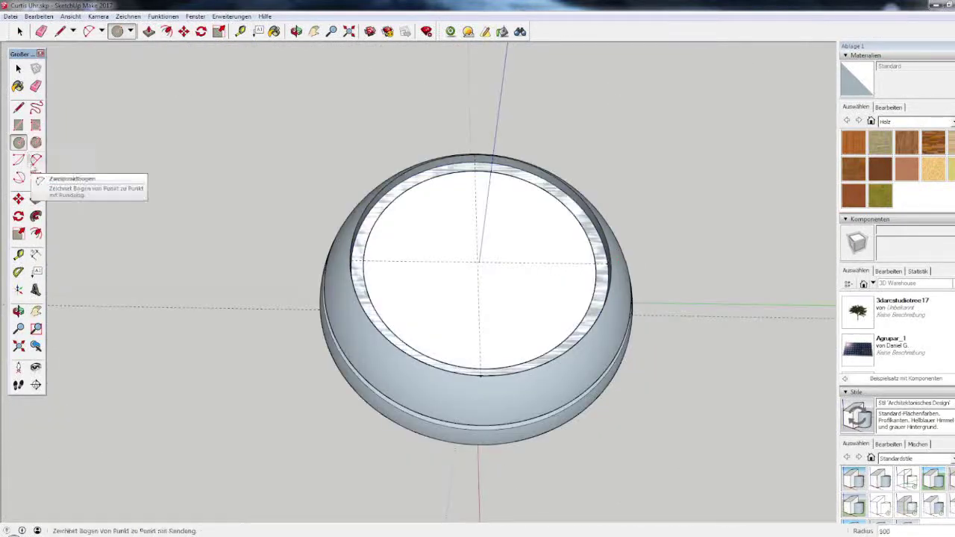
pyautogui.scroll(-3, 299, 224)
pyautogui.press('t')
pyautogui.scroll(3, 448, 264)
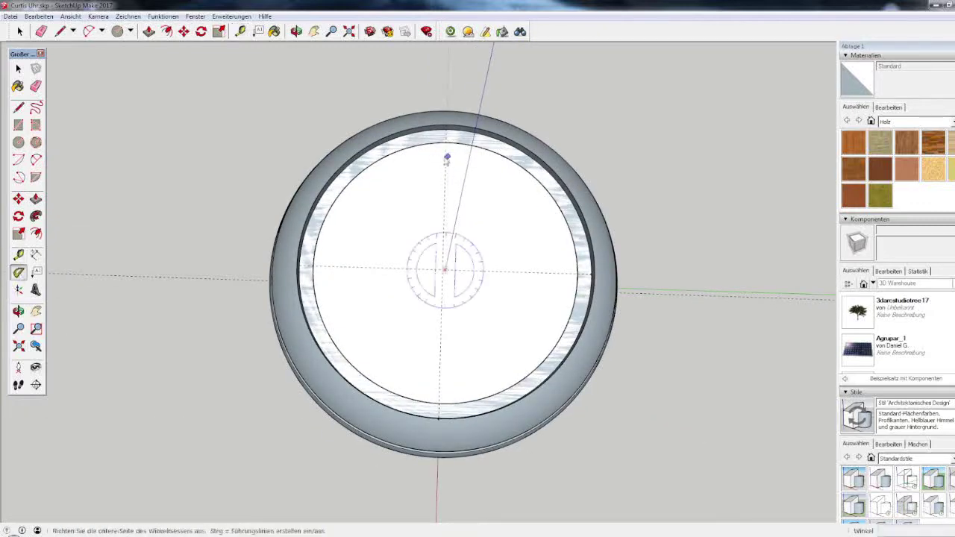
pyautogui.scroll(2, 563, 453)
pyautogui.moveTo(563, 453); pyautogui.dragTo(559, 420, button='middle')
pyautogui.scroll(-3, 241, 341)
pyautogui.press('t')
pyautogui.scroll(2, 411, 65)
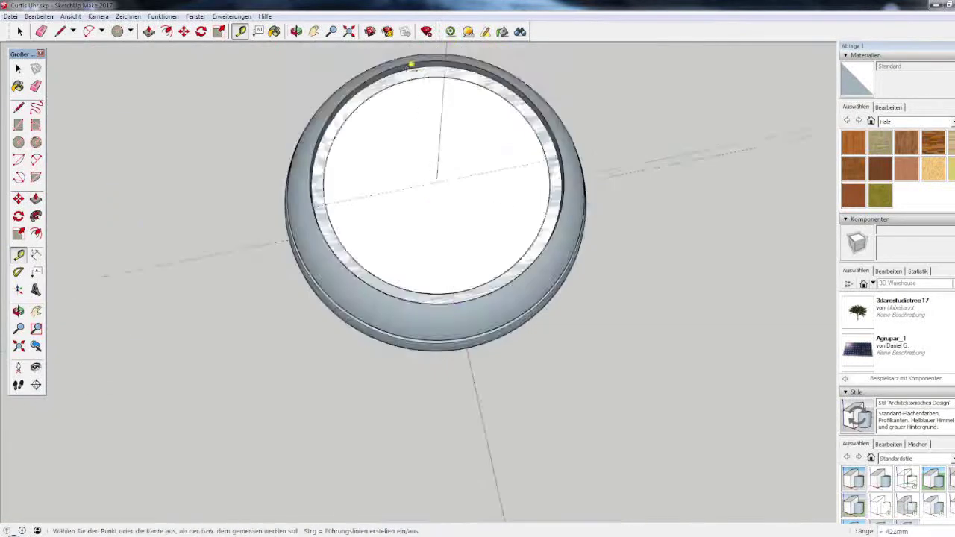
pyautogui.moveTo(411, 65); pyautogui.dragTo(457, 220, button='middle')
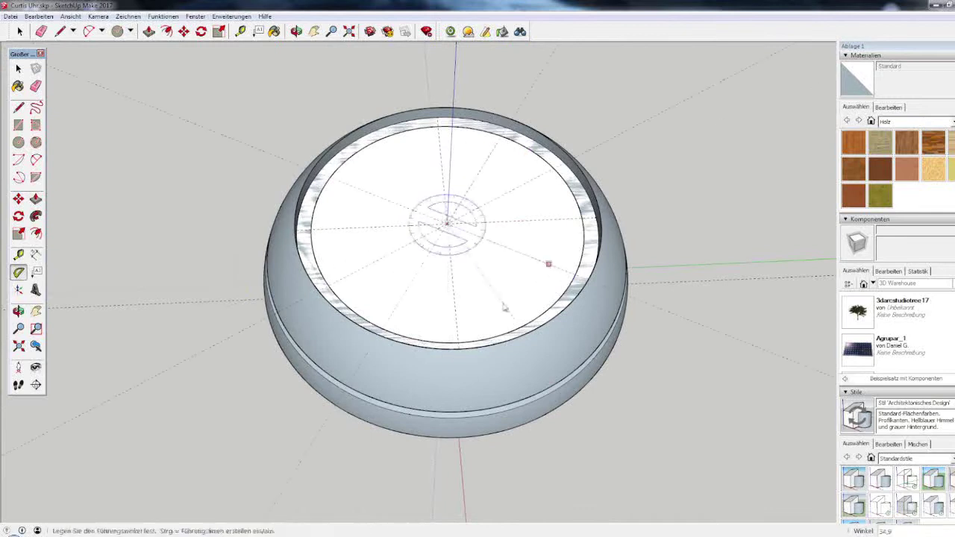
pyautogui.moveTo(504, 306); pyautogui.dragTo(455, 225, button='middle')
pyautogui.press('t')
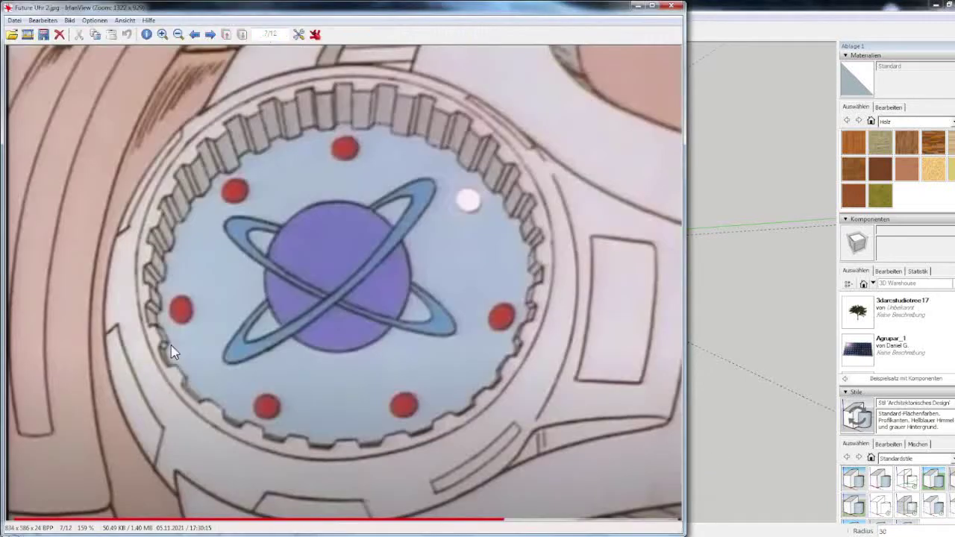
# Draw a circle at the dial centre, undo the ellipse squash and extra circles, and erase stray edges.
pyautogui.click(448, 227)
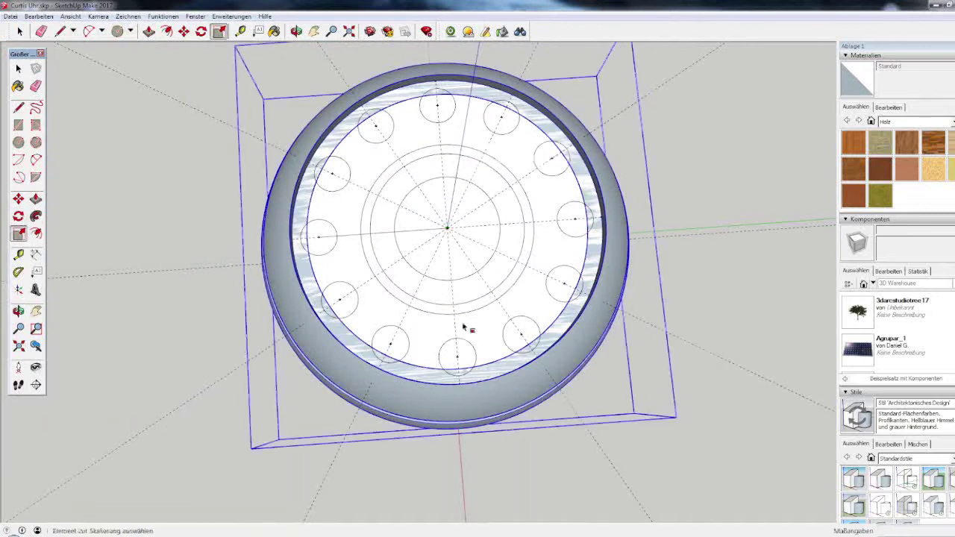
pyautogui.moveTo(440, 144); pyautogui.dragTo(452, 209)
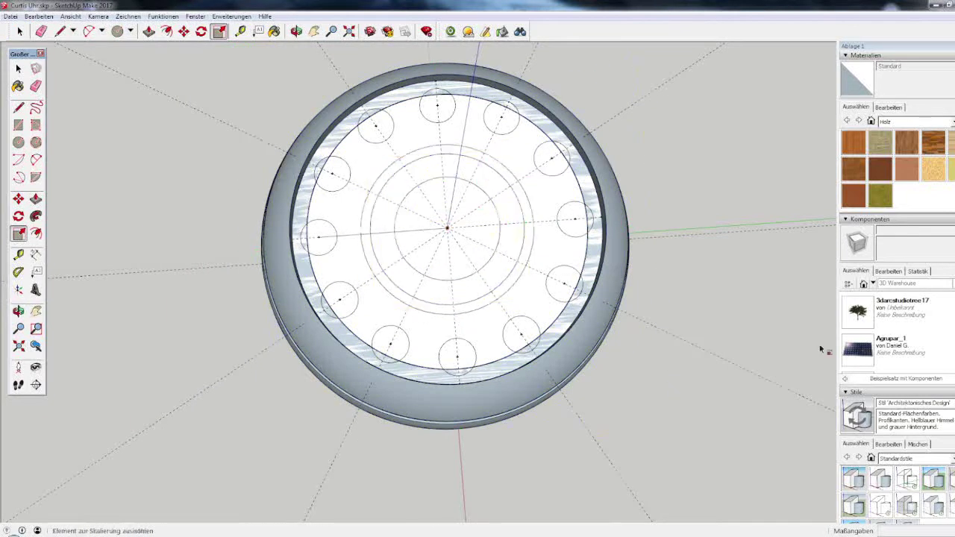
pyautogui.hotkey('ctrl', 'z')
pyautogui.hotkey('shift', 'f')
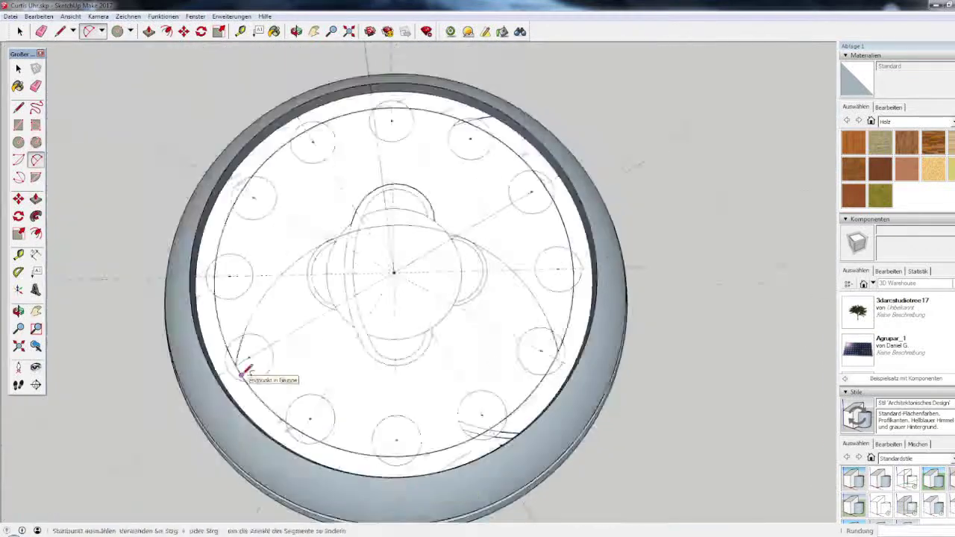
pyautogui.press('e')
pyautogui.scroll(5, 242, 374)
pyautogui.scroll(3, 410, 288)
pyautogui.scroll(2, 517, 193)
pyautogui.scroll(-2, 516, 193)
pyautogui.scroll(-4, 522, 166)
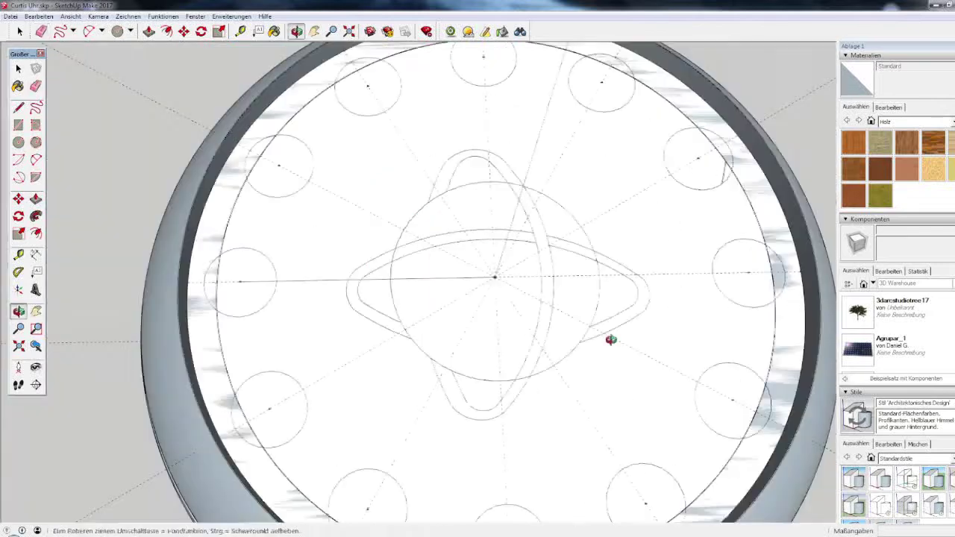
# Erase stray edges around the case and reposition geometry for the base plate.
pyautogui.moveTo(611, 339); pyautogui.dragTo(484, 407)
pyautogui.press('e')
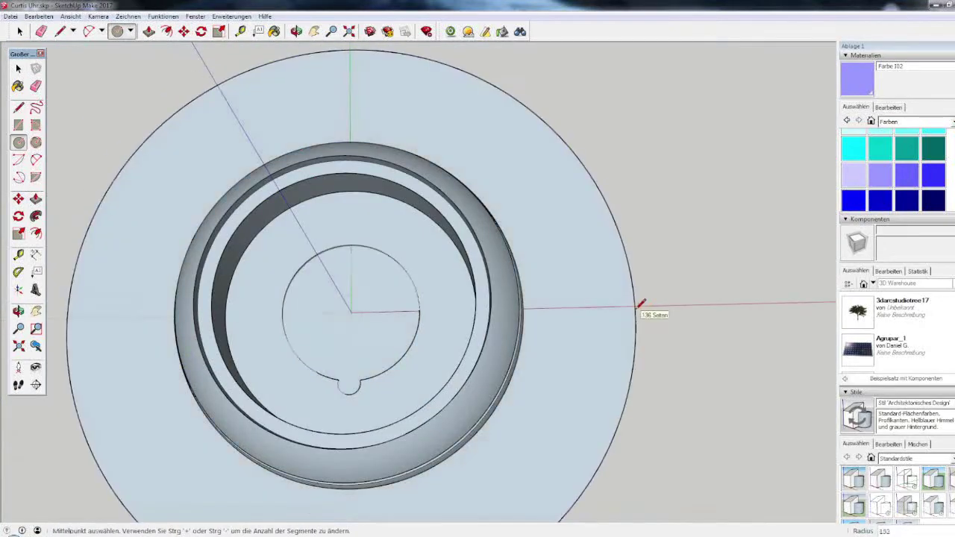
pyautogui.moveTo(813, 177); pyautogui.dragTo(746, 150)
pyautogui.press('m')
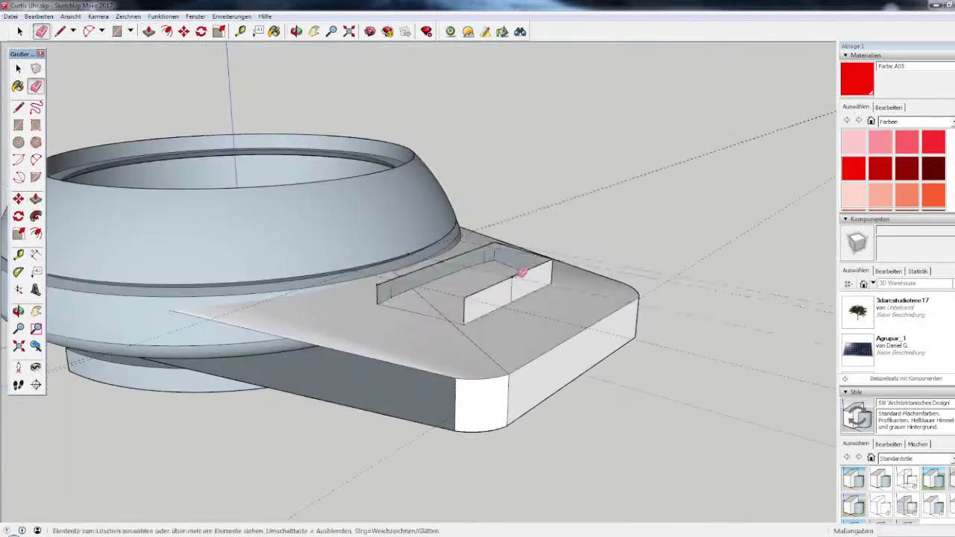
# From a top-down view, check the plate geometry's options and compare it with the next reference watch images.
pyautogui.scroll(-5, 651, 334)
pyautogui.moveTo(742, 330); pyautogui.dragTo(524, 446, button='middle')
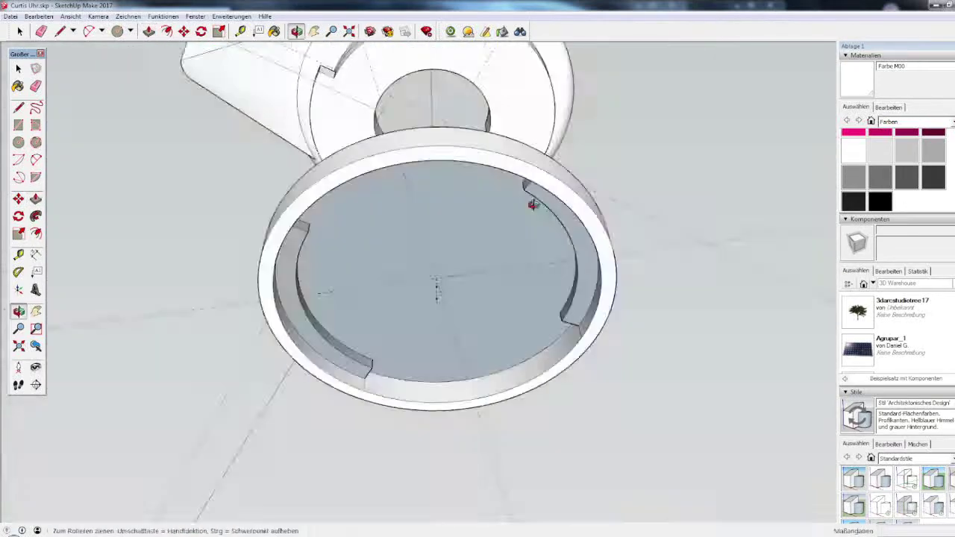
pyautogui.rightClick(262, 264)
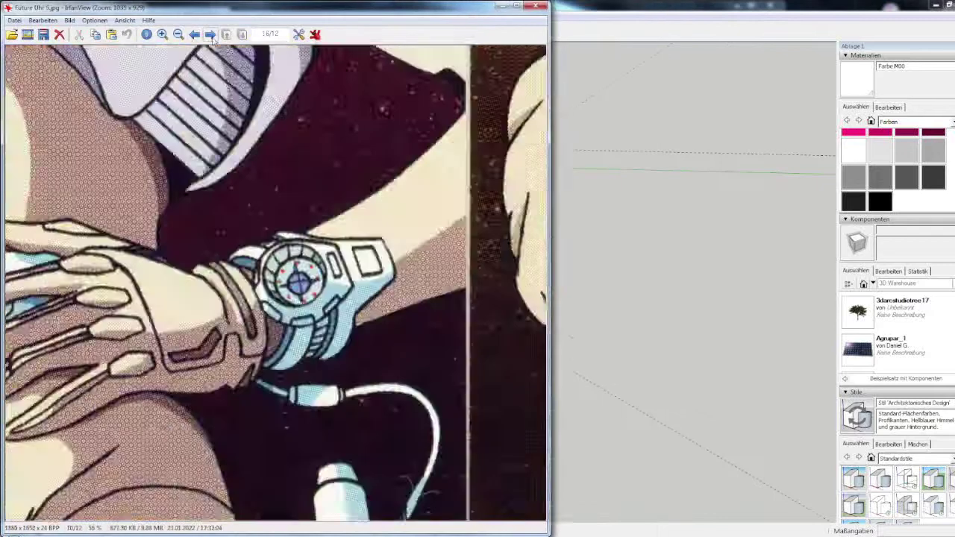
pyautogui.click(211, 35)
pyautogui.click(212, 36)
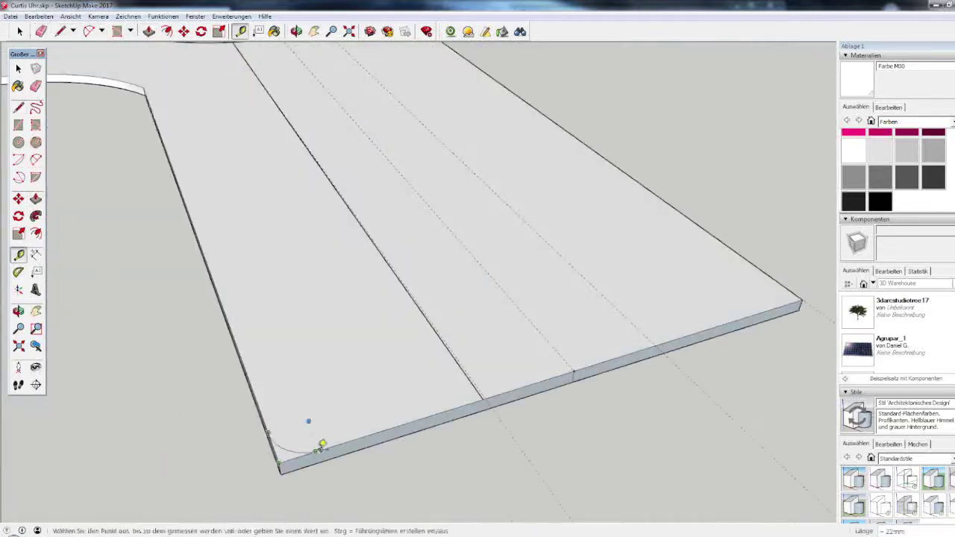
# From a low side view of the plate, erase the leftover edges at its rounded end.
pyautogui.moveTo(585, 420); pyautogui.dragTo(448, 427, button='middle')
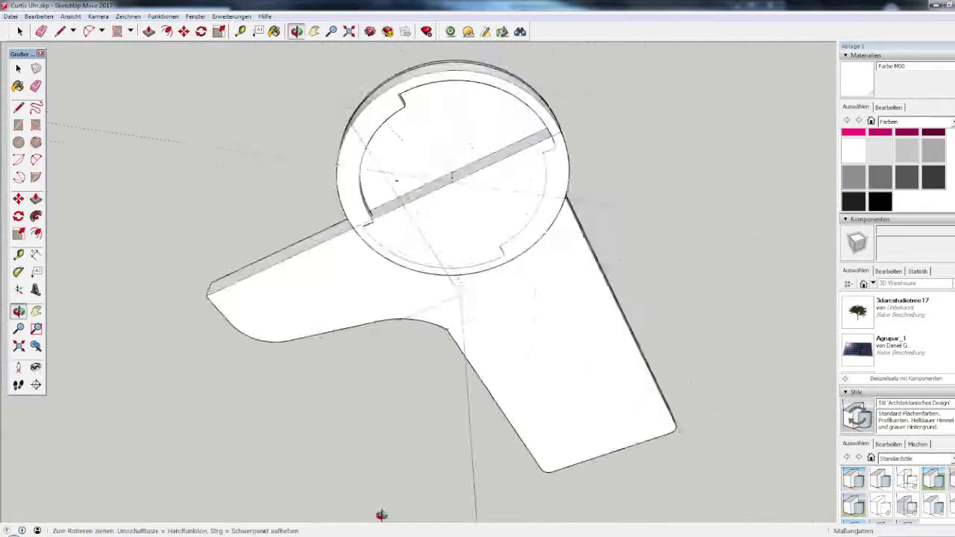
pyautogui.moveTo(544, 379); pyautogui.dragTo(382, 359, button='middle')
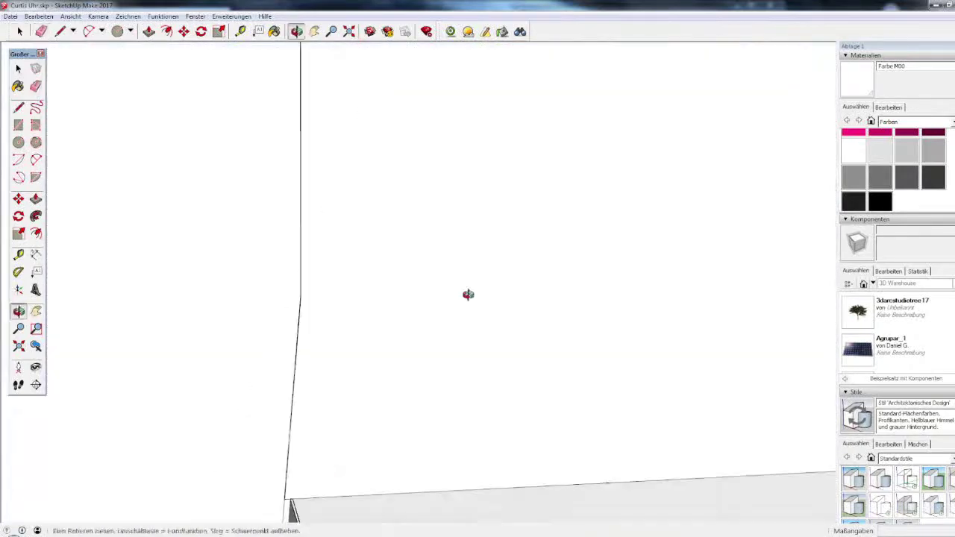
pyautogui.press('e')
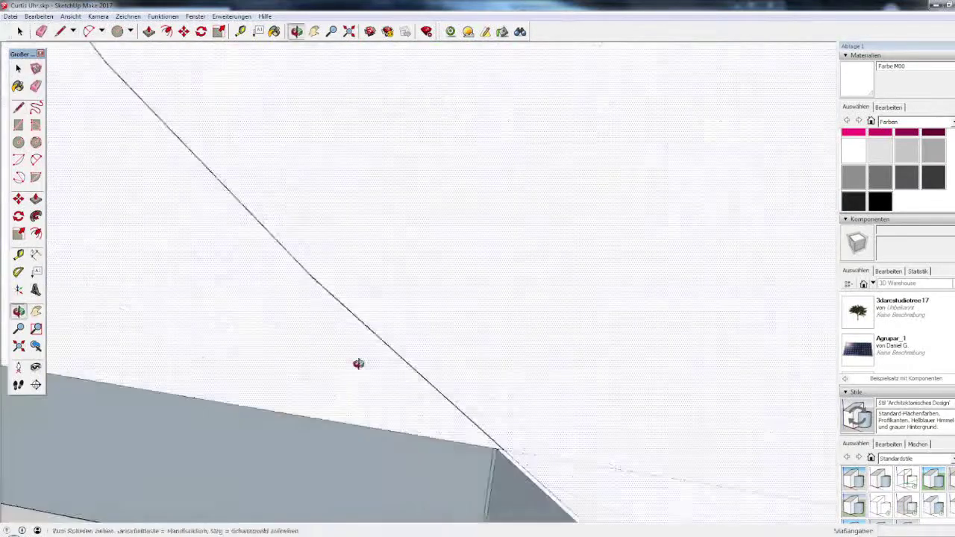
pyautogui.scroll(5, 418, 384)
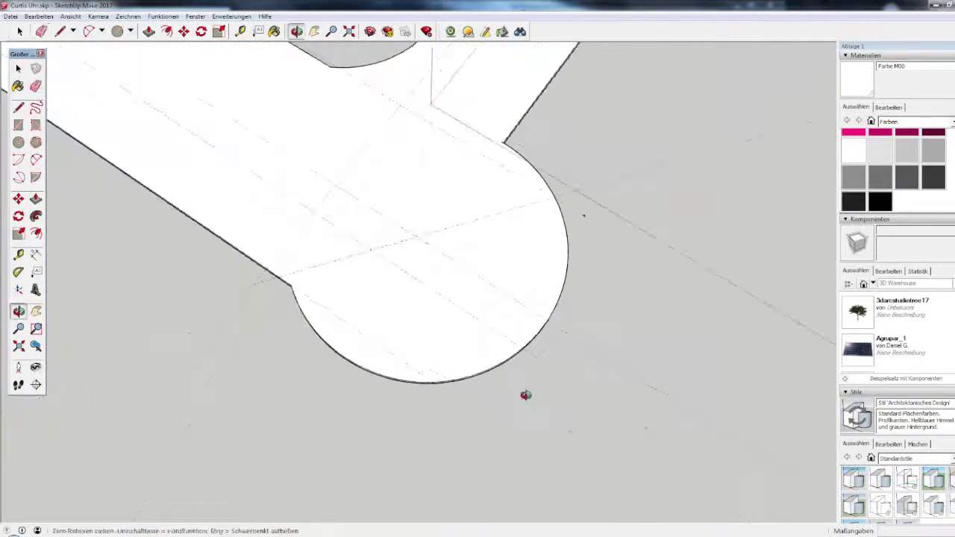
pyautogui.moveTo(525, 394); pyautogui.dragTo(518, 454, button='middle')
# Add measured guides and zoom in on the notch beside the circular seat.
pyautogui.press('t')
pyautogui.moveTo(291, 329)
pyautogui.mouseDown(button='middle')
pyautogui.moveTo(324, 277)
pyautogui.moveTo(742, 406)
pyautogui.moveTo(738, 382)
pyautogui.mouseUp(button='middle')
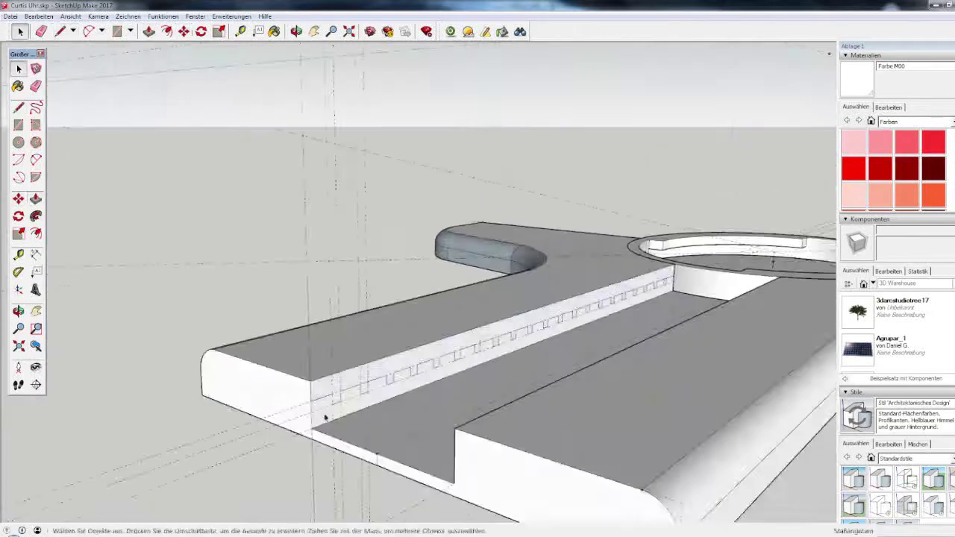
pyautogui.scroll(-3, 263, 341)
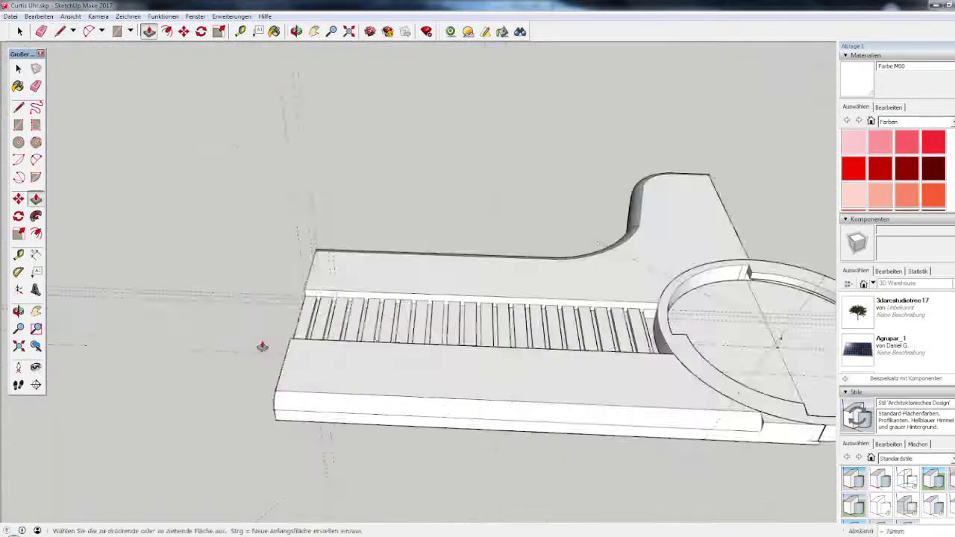
pyautogui.scroll(5, 505, 292)
pyautogui.moveTo(505, 291); pyautogui.dragTo(506, 334, button='middle')
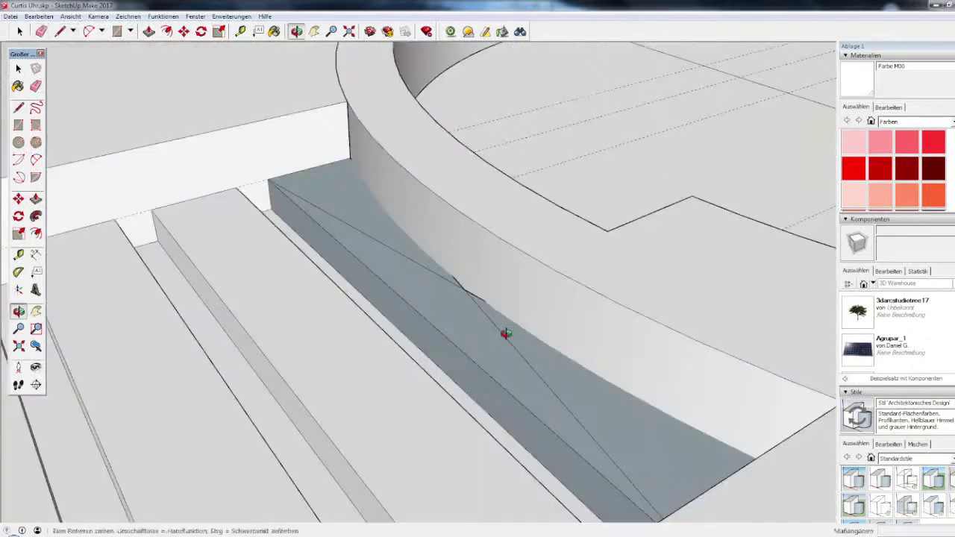
pyautogui.scroll(3, 507, 333)
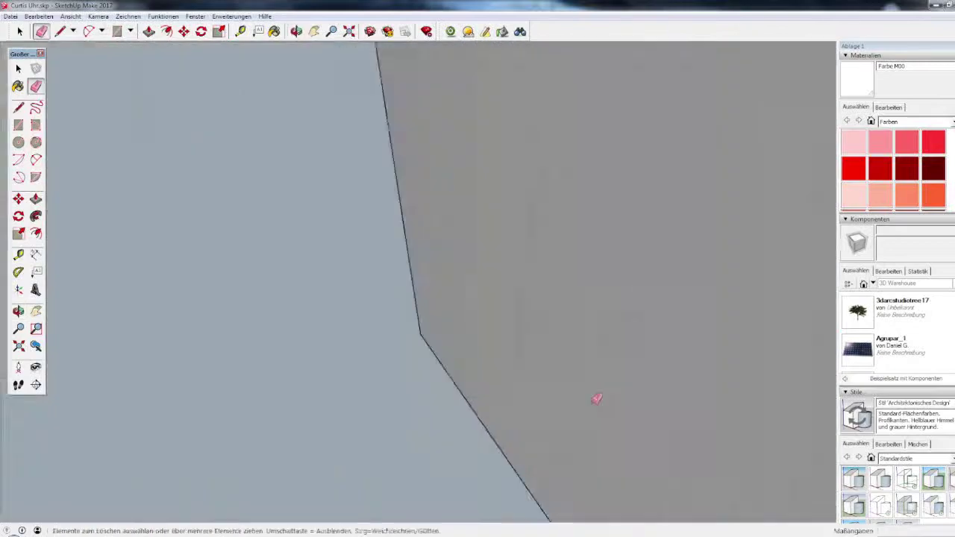
pyautogui.scroll(-5, 595, 399)
pyautogui.scroll(-4, 595, 398)
pyautogui.scroll(8, 476, 336)
# Erase and redraw edges around the striped cylinder on the base arm.
pyautogui.press('e')
pyautogui.scroll(-5, 475, 337)
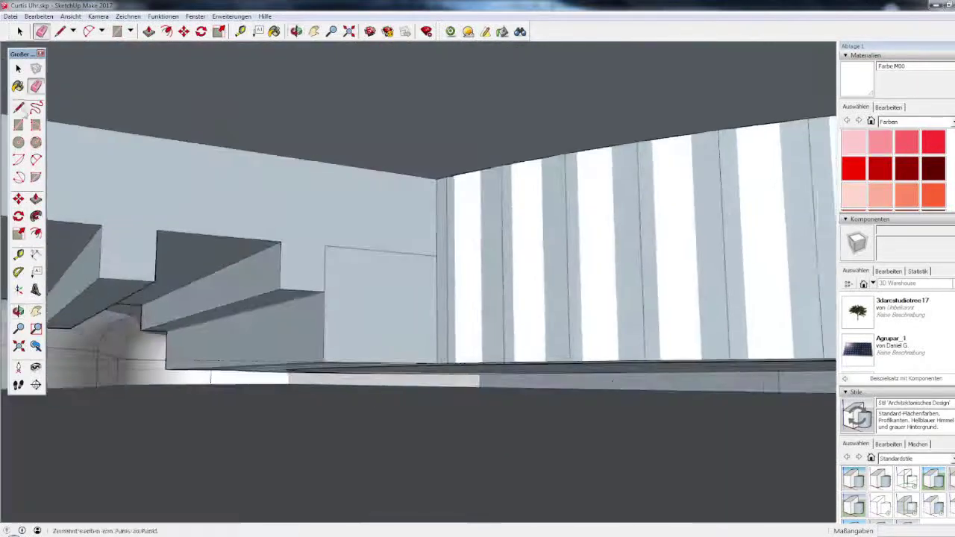
pyautogui.moveTo(476, 337); pyautogui.dragTo(597, 405, button='middle')
pyautogui.scroll(5, 453, 314)
pyautogui.press('l')
pyautogui.scroll(-10, 391, 386)
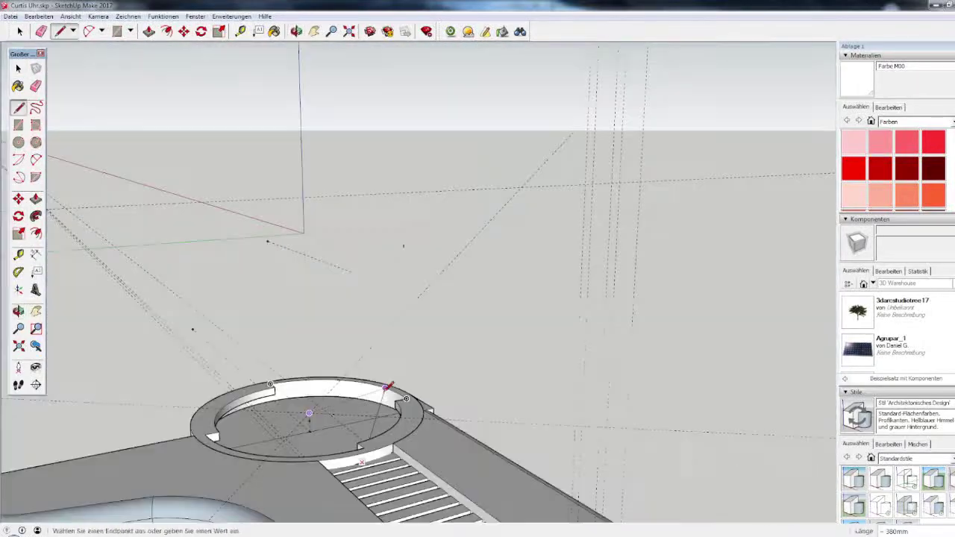
pyautogui.scroll(-5, 251, 354)
pyautogui.press('e')
pyautogui.scroll(-2, 629, 38)
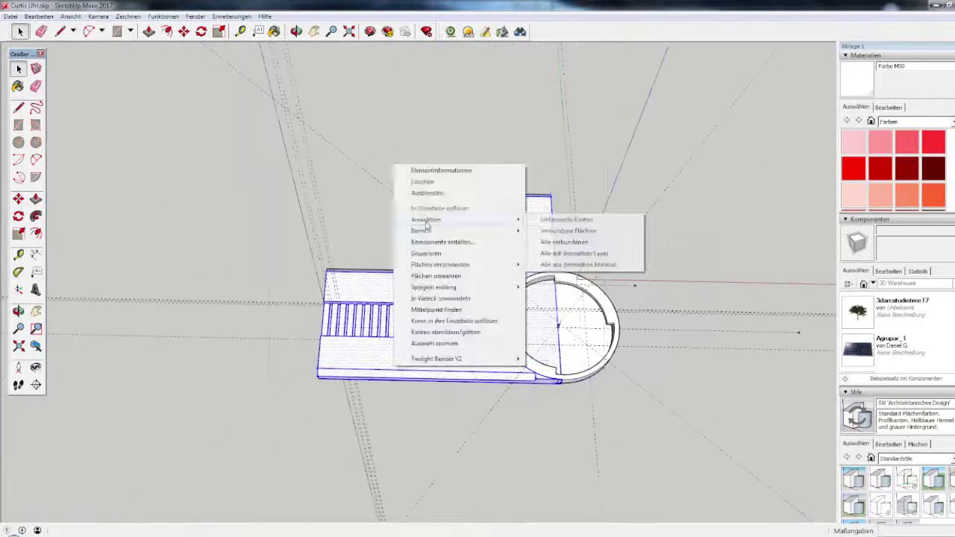
# Select the slatted base model and orbit in toward the arm's end.
pyautogui.click(316, 264)
pyautogui.scroll(5, 486, 246)
pyautogui.rightClick(403, 206)
pyautogui.moveTo(418, 223)
pyautogui.mouseDown(button='middle')
pyautogui.moveTo(590, 273)
pyautogui.moveTo(365, 239)
pyautogui.moveTo(313, 246)
pyautogui.mouseUp(button='middle')
pyautogui.scroll(5, 313, 246)
pyautogui.scroll(5, 298, 283)
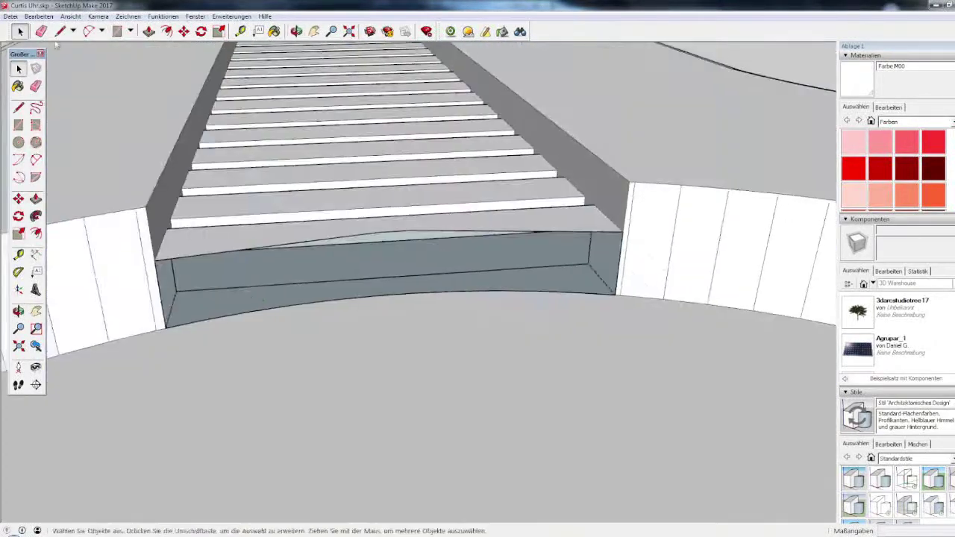
# Start a line at the arm's end and measure a 59mm guide line.
pyautogui.press('l')
pyautogui.click(361, 317)
pyautogui.click(348, 112)
pyautogui.scroll(-5, 347, 112)
pyautogui.scroll(-5, 200, 183)
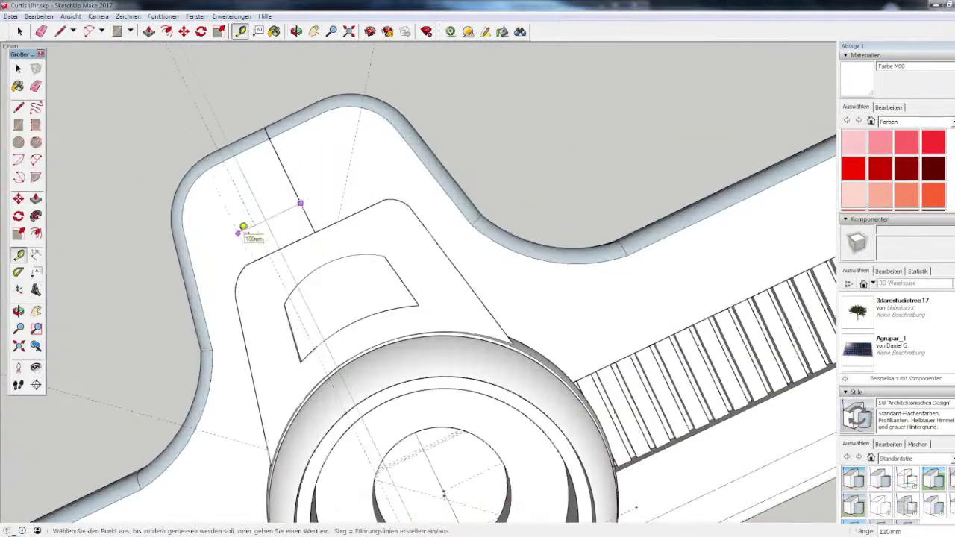
pyautogui.moveTo(243, 226); pyautogui.dragTo(290, 162, button='middle')
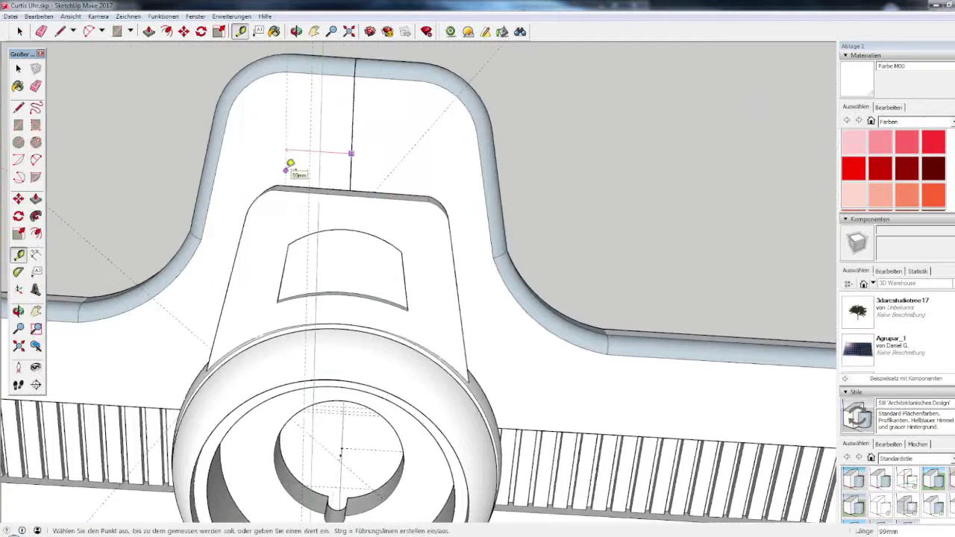
pyautogui.moveTo(361, 174); pyautogui.dragTo(401, 405, button='middle')
pyautogui.scroll(5, 279, 425)
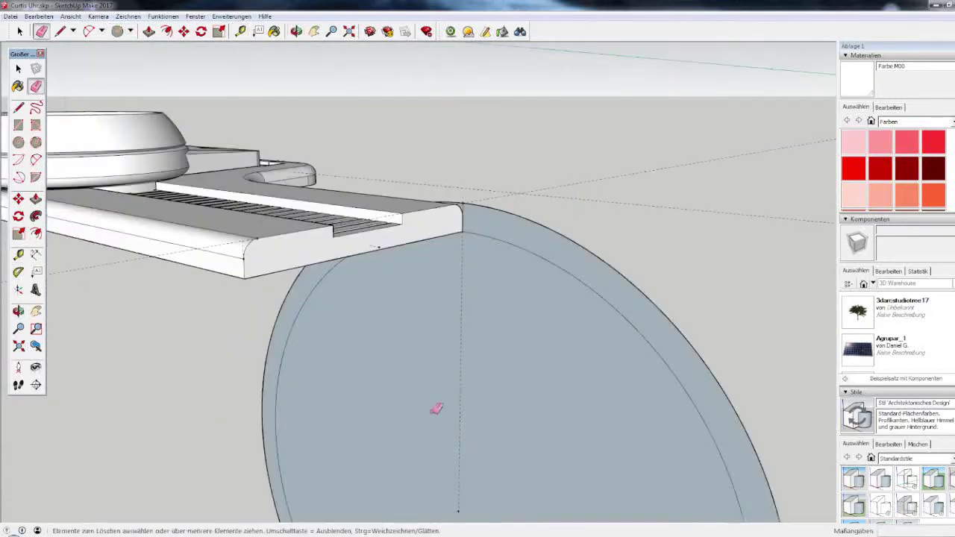
# Fix the 59mm guide point and draw the large upright circle at the chosen radius.
pyautogui.click(471, 188)
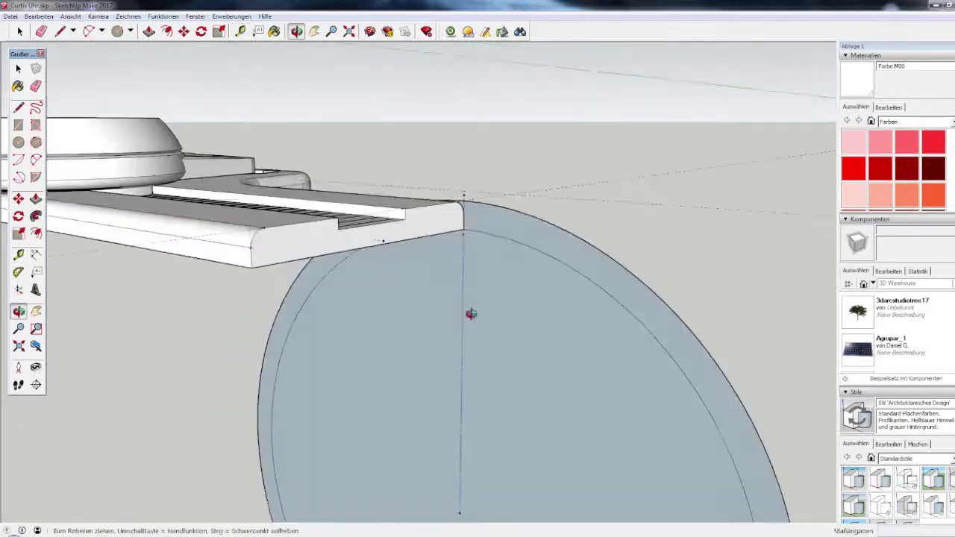
pyautogui.moveTo(471, 194); pyautogui.dragTo(535, 354, button='middle')
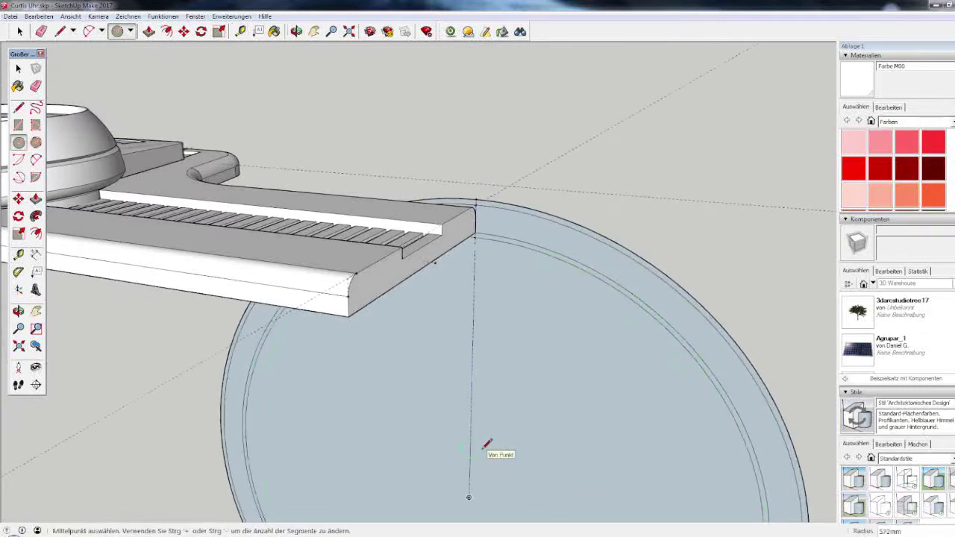
pyautogui.moveTo(487, 445); pyautogui.dragTo(112, 279, button='middle')
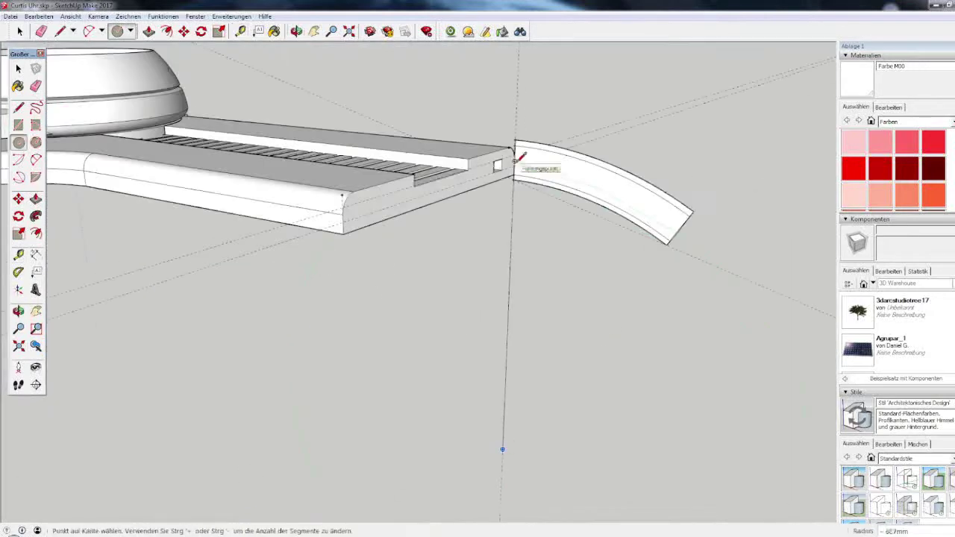
pyautogui.click(515, 158)
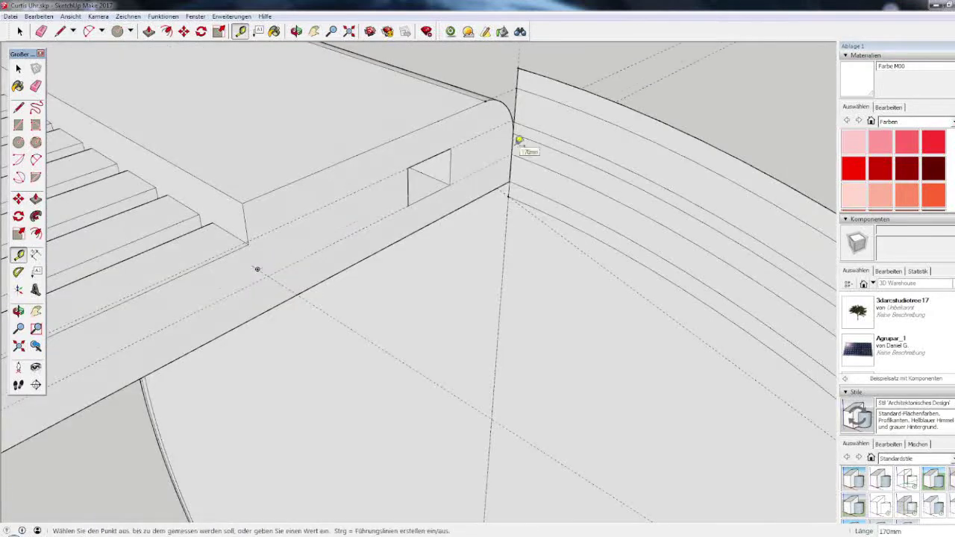
# Take Tape Measure readings at the arm's end and inspect the curved strap piece, ready to erase arcs.
pyautogui.moveTo(539, 259)
pyautogui.mouseDown(button='middle')
pyautogui.moveTo(166, 180)
pyautogui.moveTo(589, 224)
pyautogui.mouseUp(button='middle')
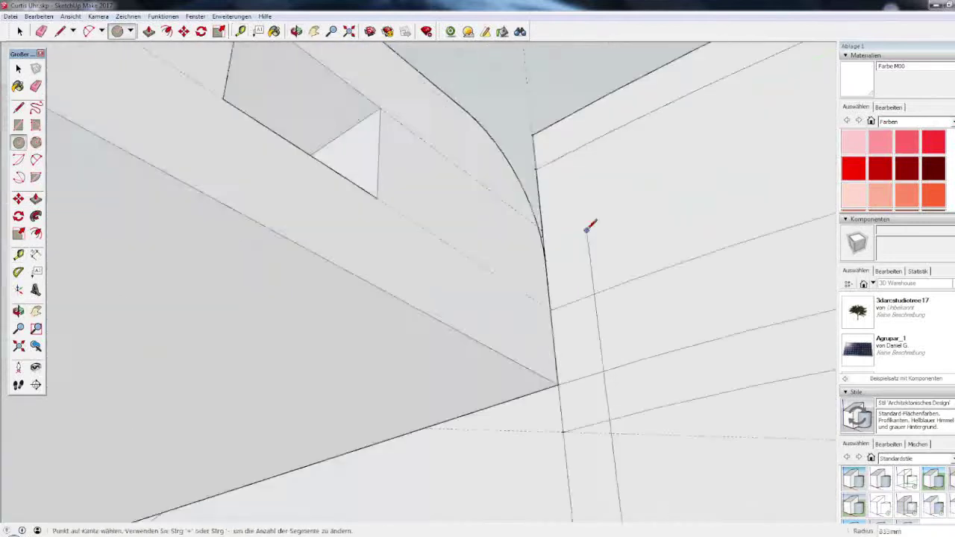
pyautogui.scroll(2, 532, 227)
pyautogui.scroll(-5, 640, 468)
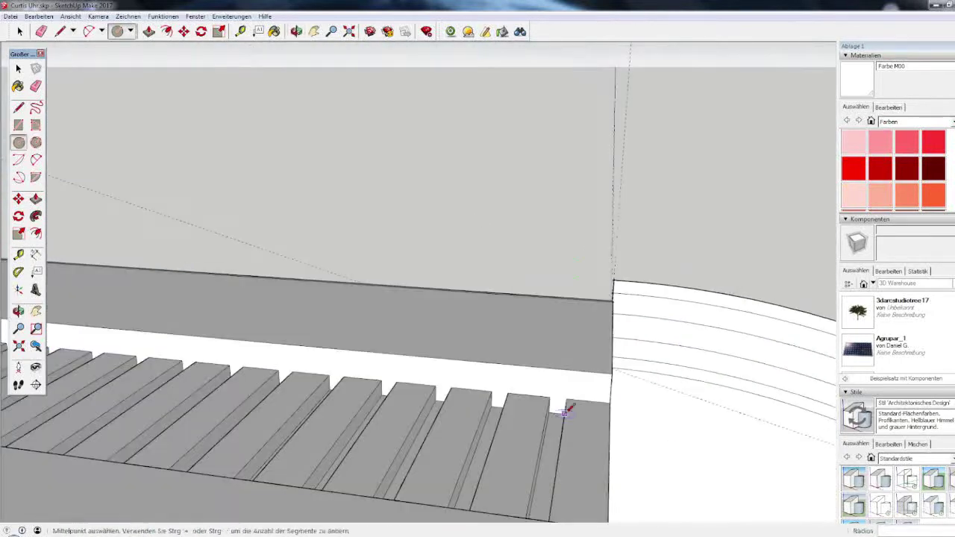
pyautogui.press('t')
pyautogui.scroll(-3, 586, 373)
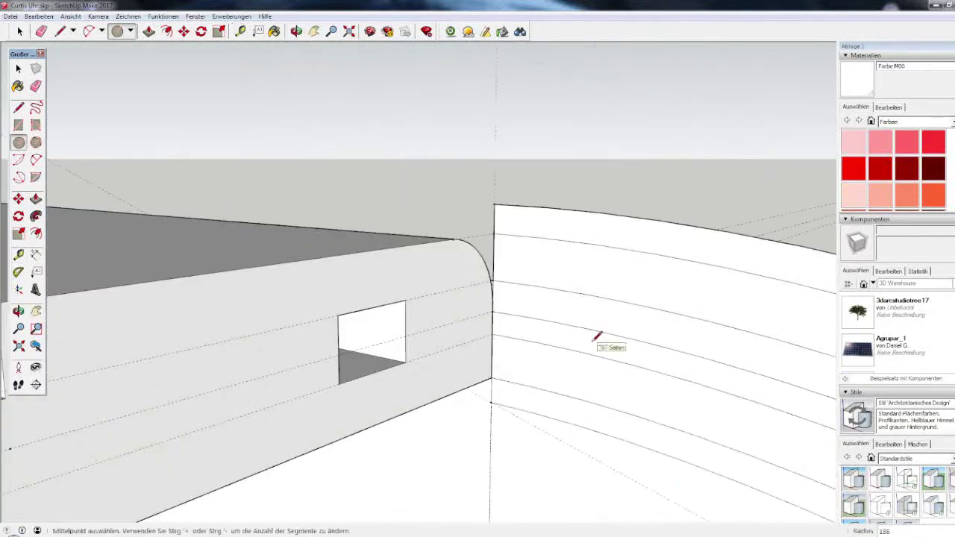
pyautogui.scroll(-2, 610, 520)
pyautogui.scroll(5, 363, 367)
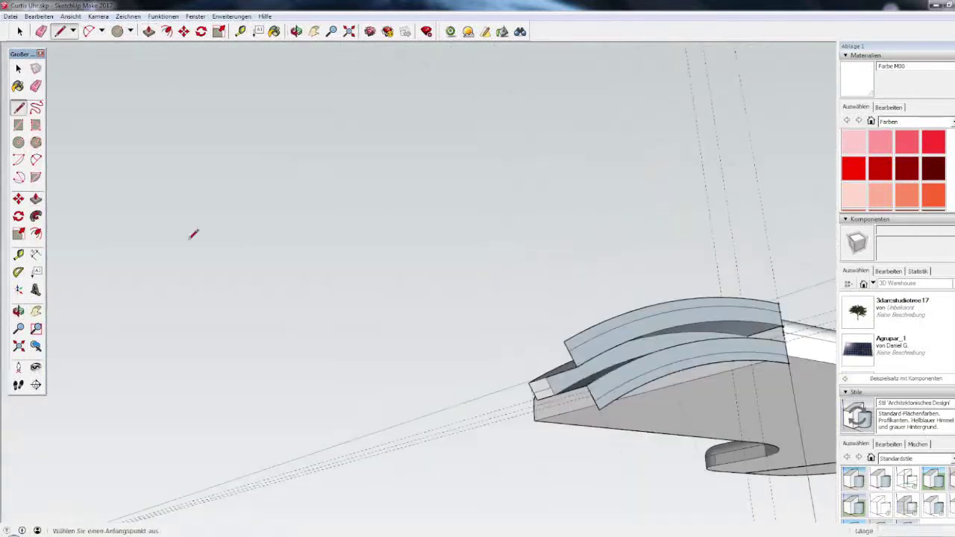
pyautogui.moveTo(191, 237)
pyautogui.mouseDown(button='middle')
pyautogui.moveTo(811, 247)
pyautogui.moveTo(407, 150)
pyautogui.mouseUp(button='middle')
pyautogui.moveTo(281, 433); pyautogui.dragTo(543, 404, button='middle')
pyautogui.press('e')
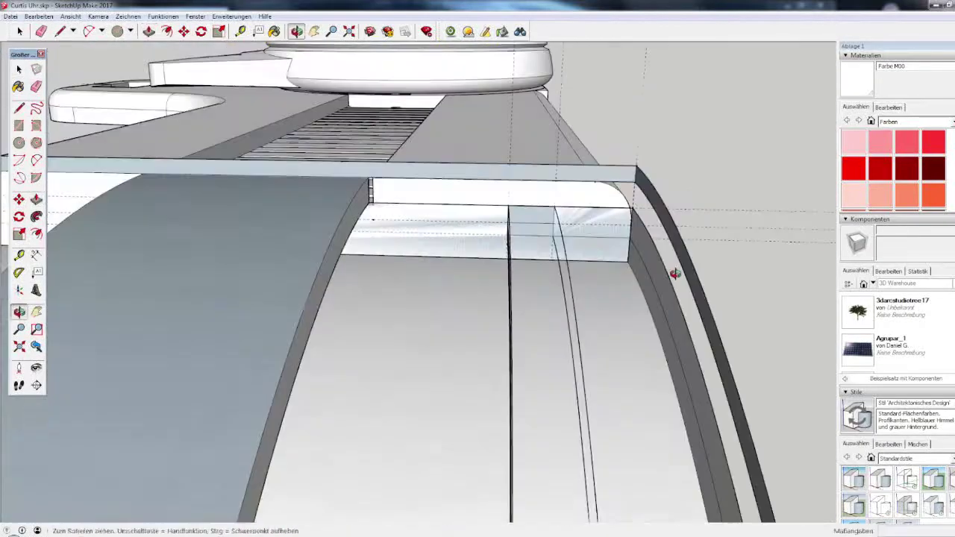
# Erase unneeded edges on the curved strap piece, viewing it from above.
pyautogui.moveTo(674, 274); pyautogui.dragTo(242, 280)
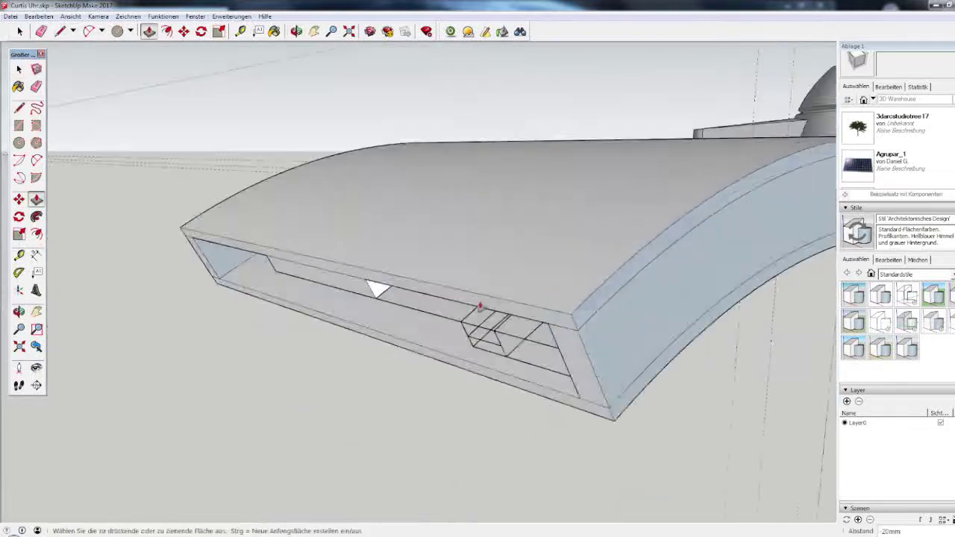
pyautogui.moveTo(636, 123)
pyautogui.mouseDown(button='middle')
pyautogui.moveTo(277, 415)
pyautogui.moveTo(41, 97)
pyautogui.moveTo(448, 324)
pyautogui.moveTo(227, 294)
pyautogui.mouseUp(button='middle')
pyautogui.press('e')
pyautogui.moveTo(345, 313); pyautogui.dragTo(500, 440, button='middle')
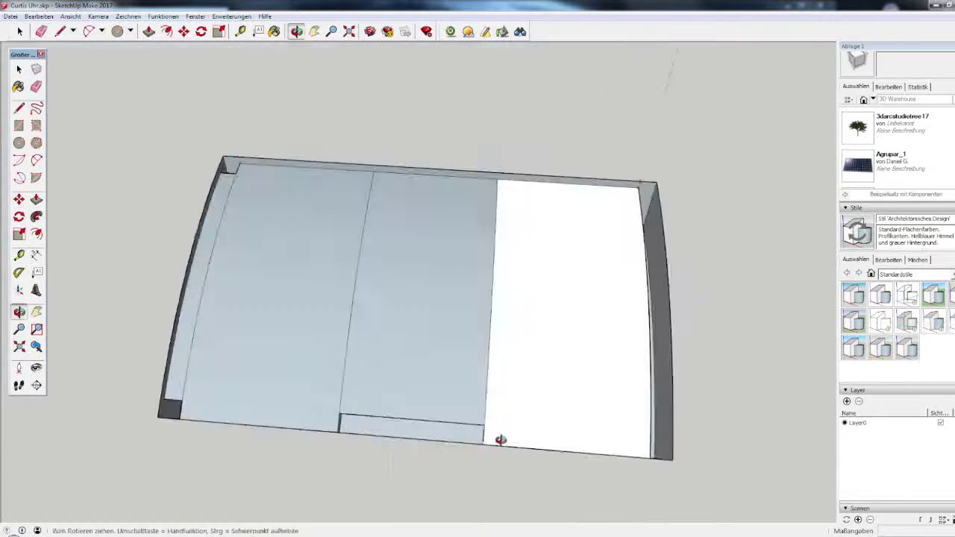
pyautogui.moveTo(179, 368); pyautogui.dragTo(564, 349, button='middle')
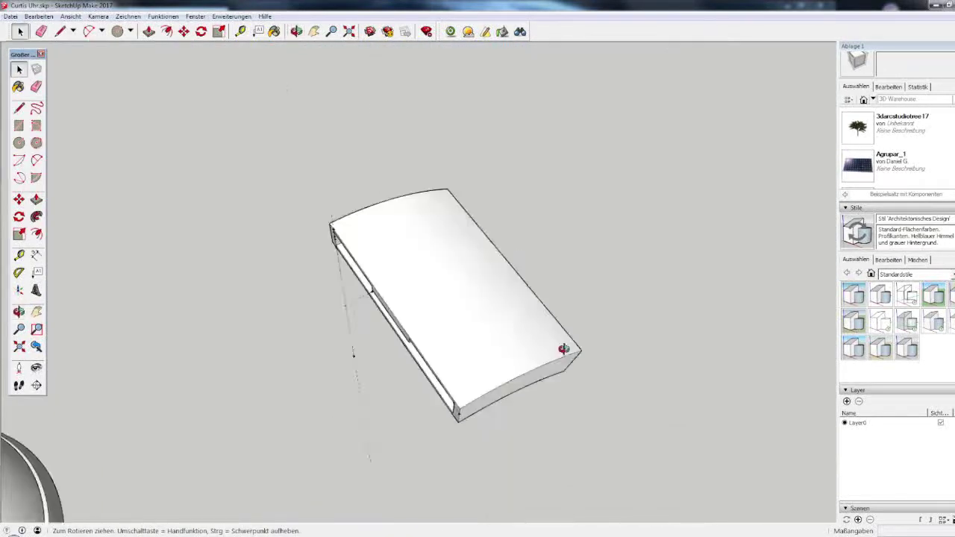
pyautogui.scroll(5, 564, 349)
# Measure a 70mm guide from the strap piece's edge and outline the rectangular recess.
pyautogui.press('t')
pyautogui.moveTo(563, 199); pyautogui.dragTo(533, 241, button='middle')
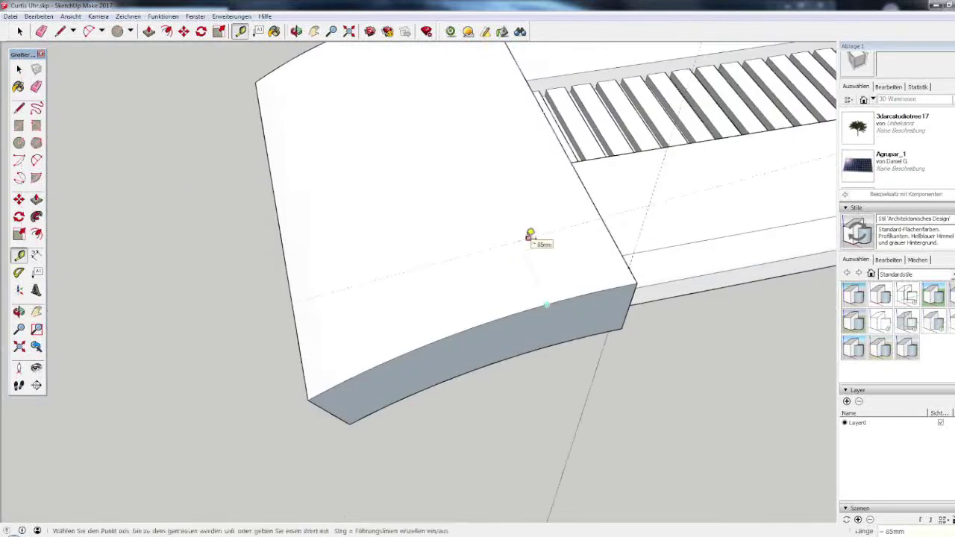
pyautogui.click(470, 278)
pyautogui.scroll(5, 473, 265)
pyautogui.press('l')
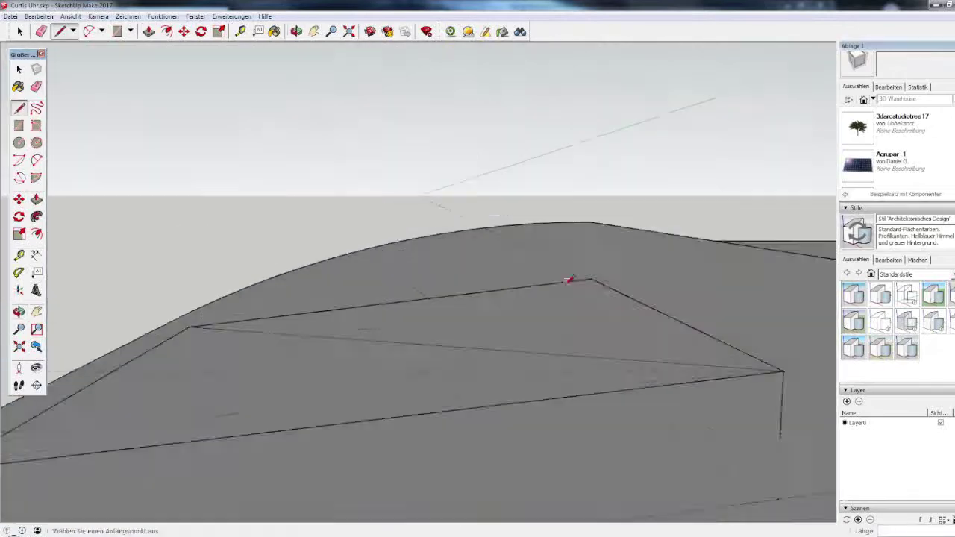
pyautogui.moveTo(782, 496)
pyautogui.mouseDown(button='middle')
pyautogui.moveTo(283, 444)
pyautogui.moveTo(580, 348)
pyautogui.moveTo(637, 249)
pyautogui.moveTo(286, 386)
pyautogui.moveTo(429, 434)
pyautogui.mouseUp(button='middle')
pyautogui.press('p')
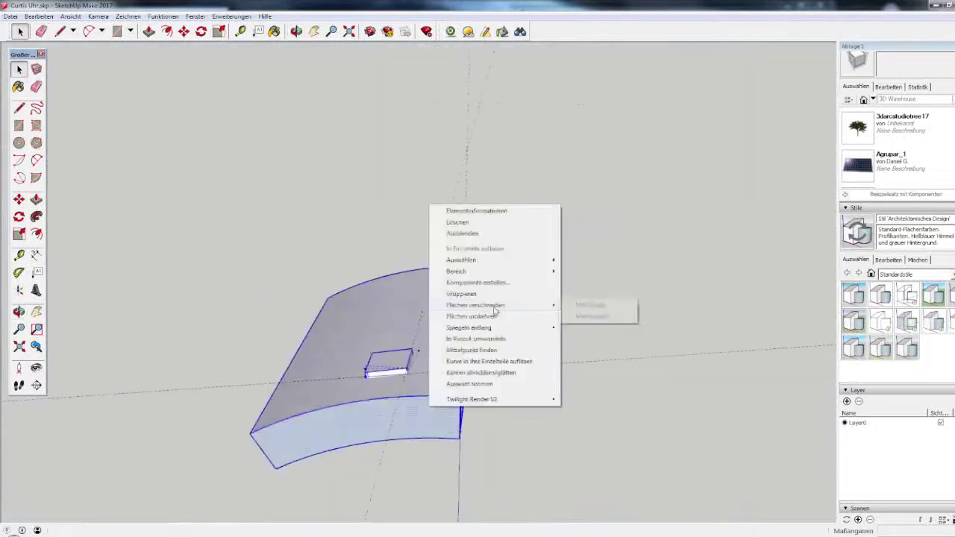